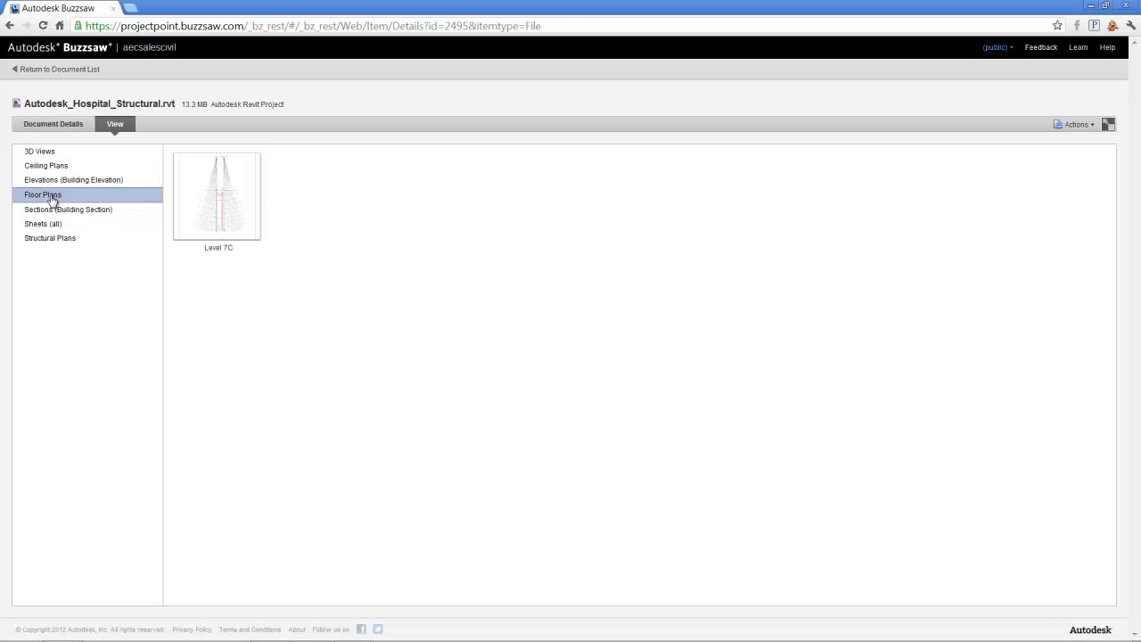
Open the 3D 2nd Floor Framing view from the structural file's 3D views and switch it to the interactive viewer
click(40, 153)
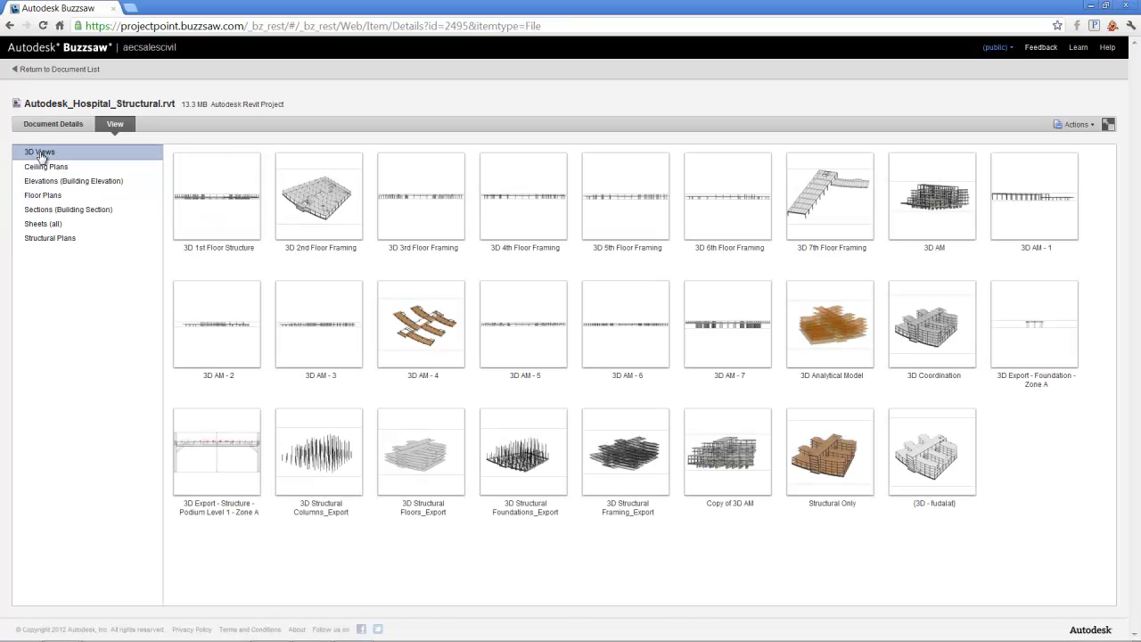
click(328, 205)
scroll(492, 353, down, 2)
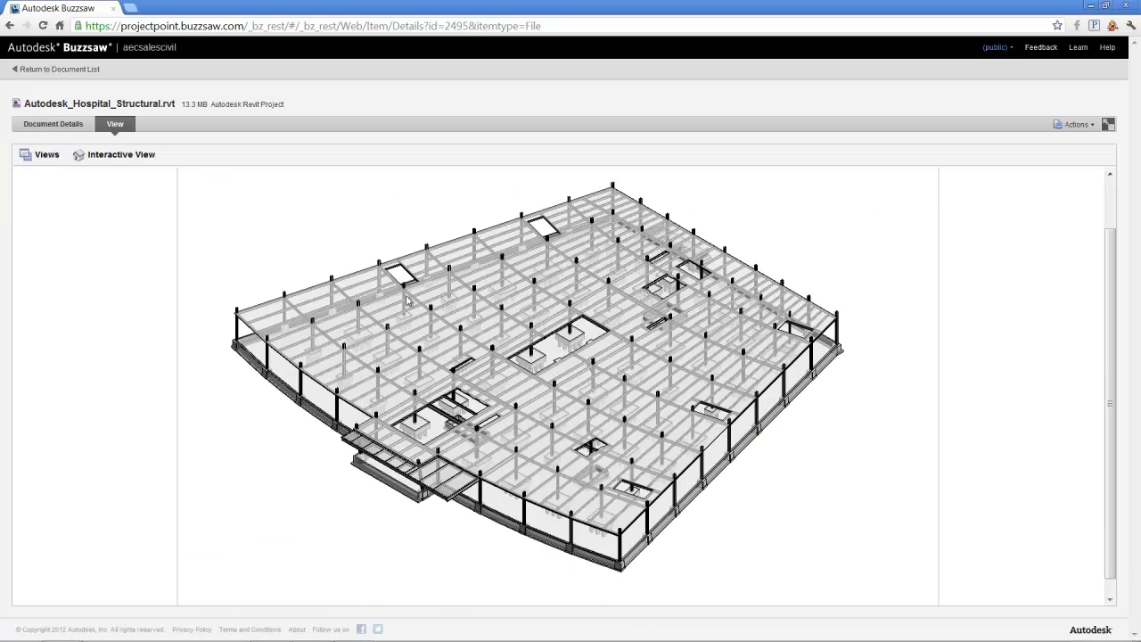
click(123, 156)
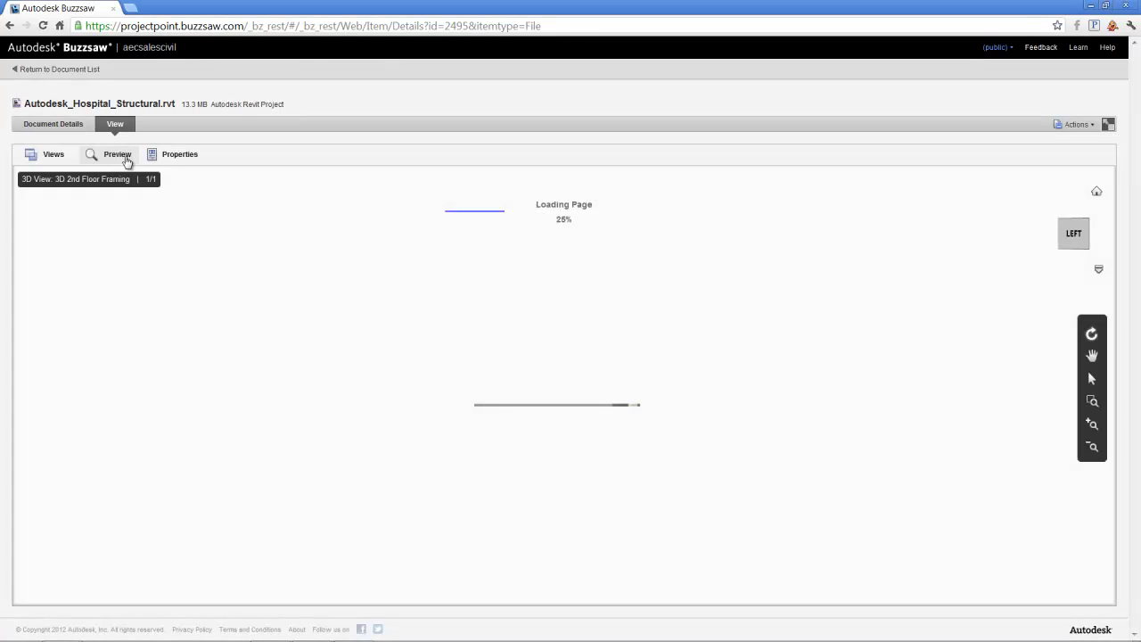
Inspect the 2nd floor framing model from an angled, closer viewpoint and return to the document list
scroll(550, 371, up, 3)
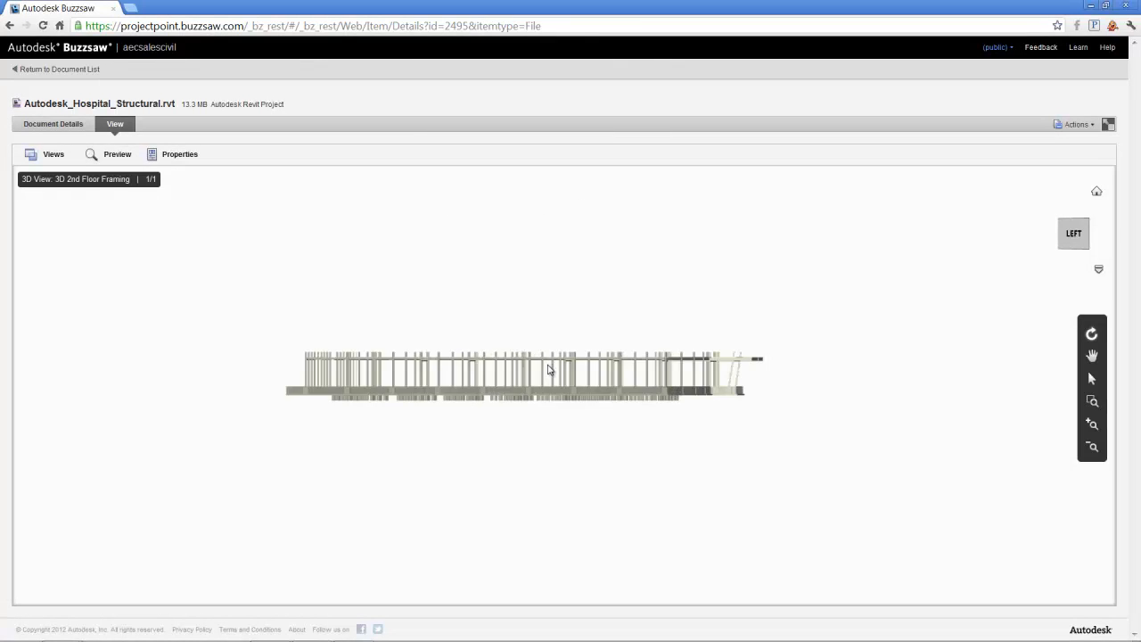
drag(677, 375, 336, 395)
drag(748, 395, 842, 438)
scroll(547, 392, up, 3)
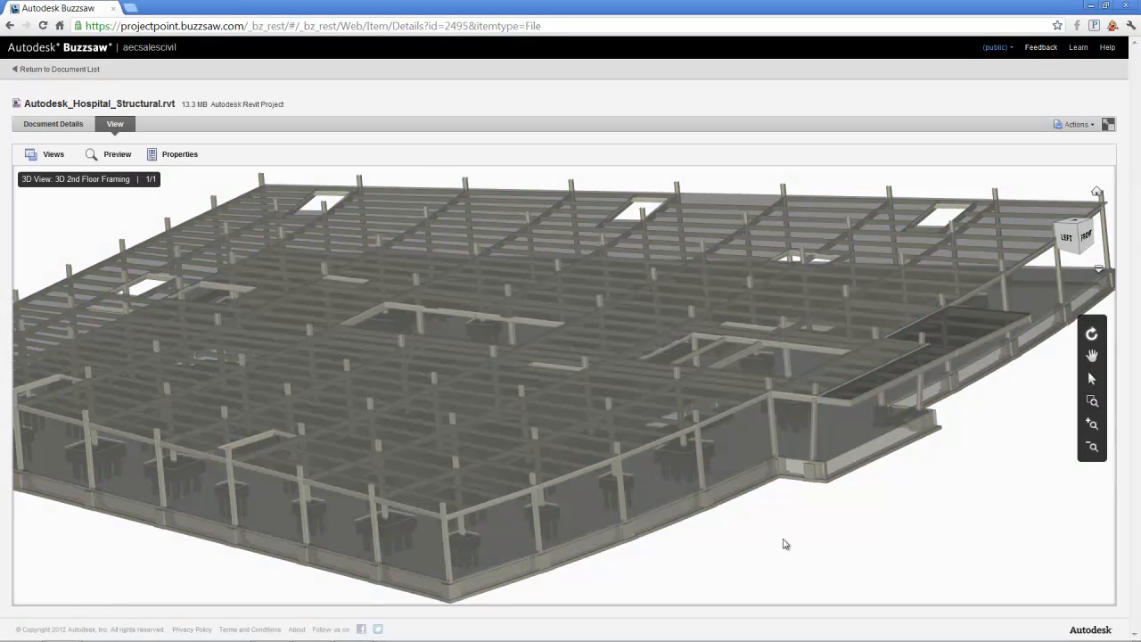
click(75, 71)
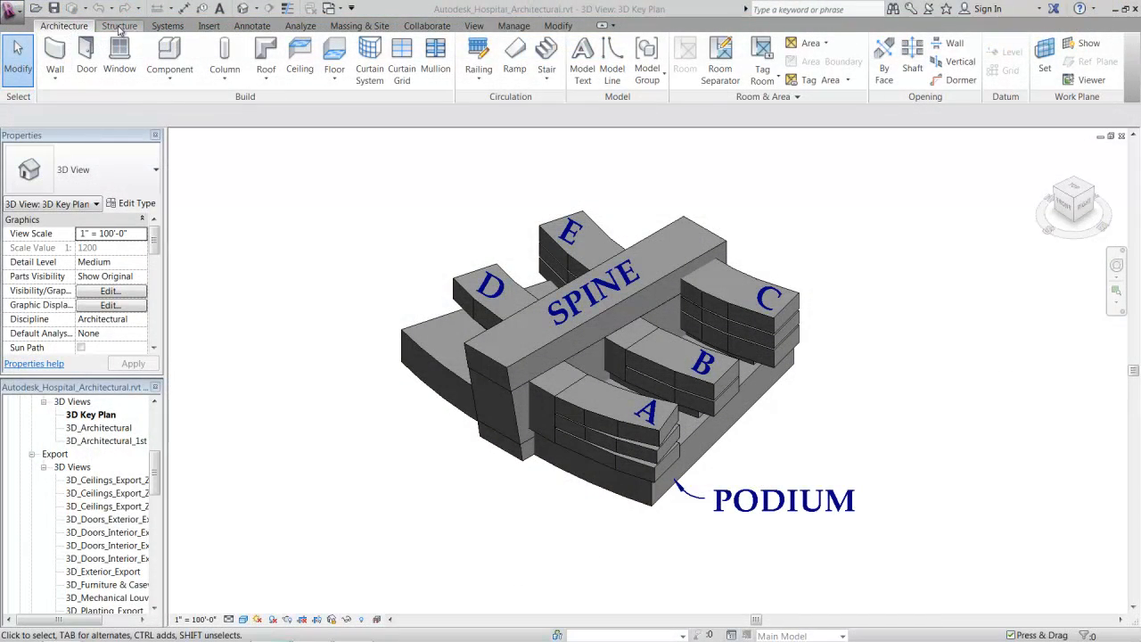
Switch to Revit, open the hospital project's 3D_Architectural view and examine the building from all sides
click(98, 428)
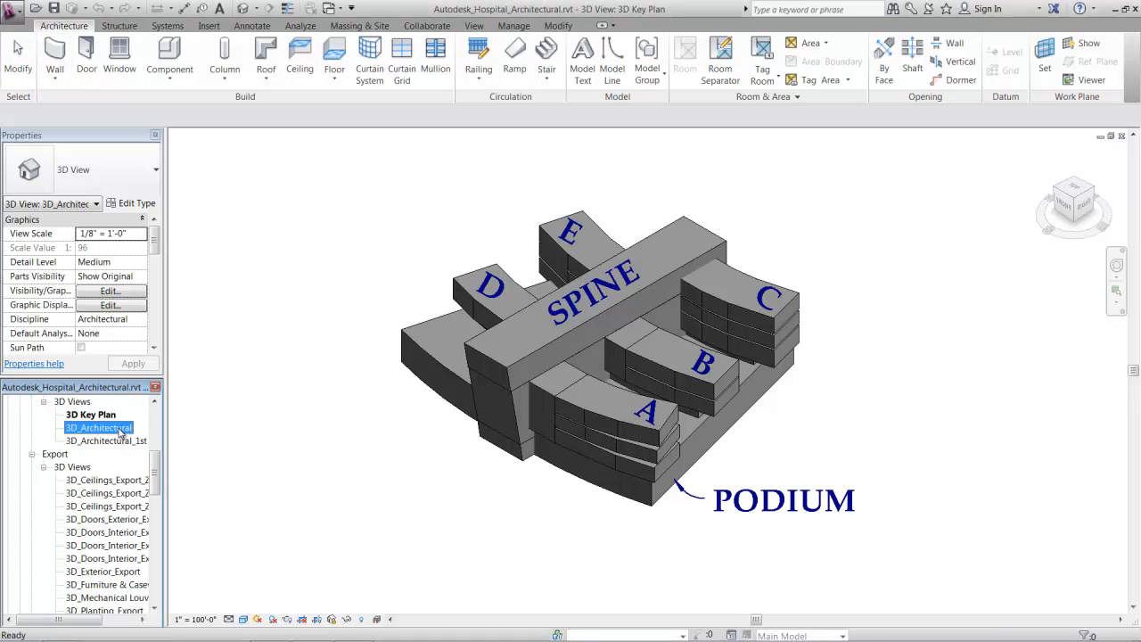
double_click(116, 429)
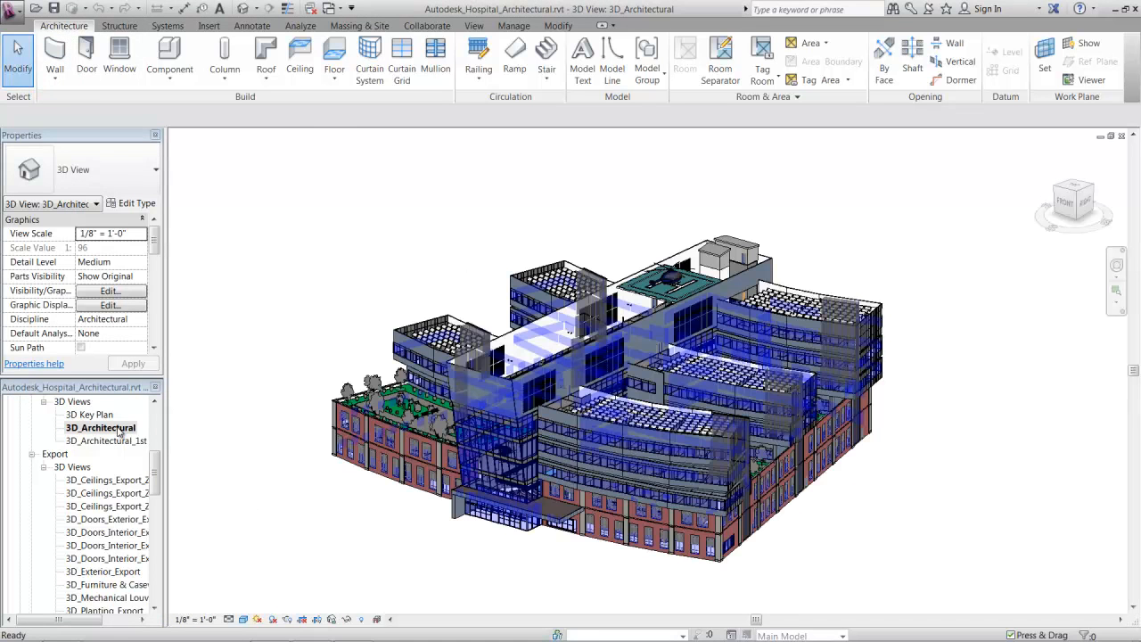
shift+middle_drag(659, 350, 332, 363)
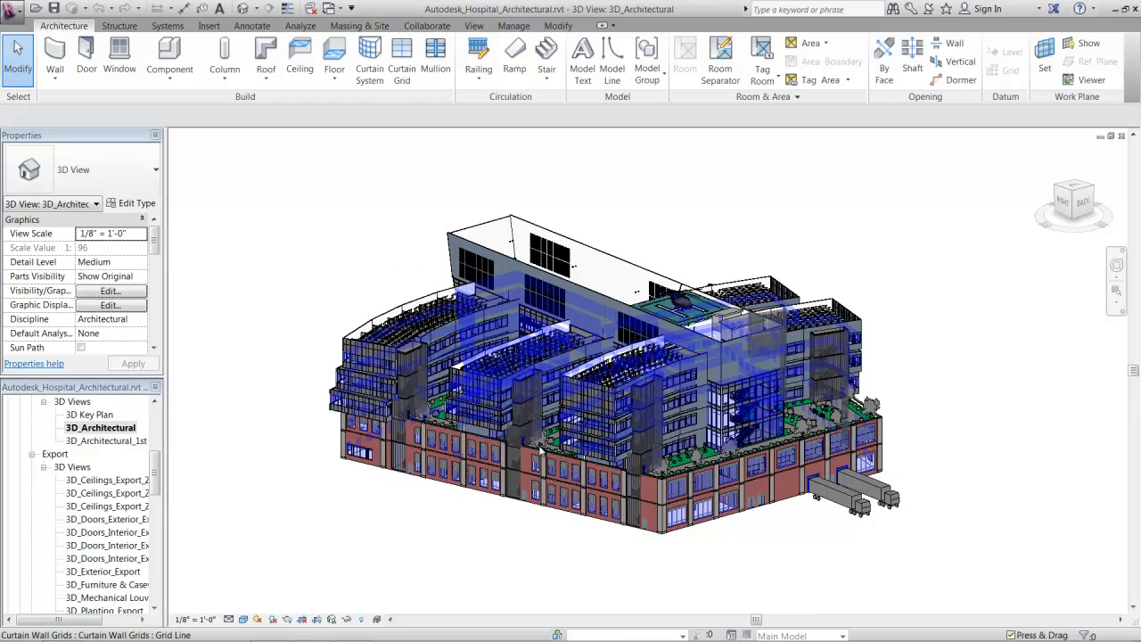
shift+middle_drag(768, 397, 525, 392)
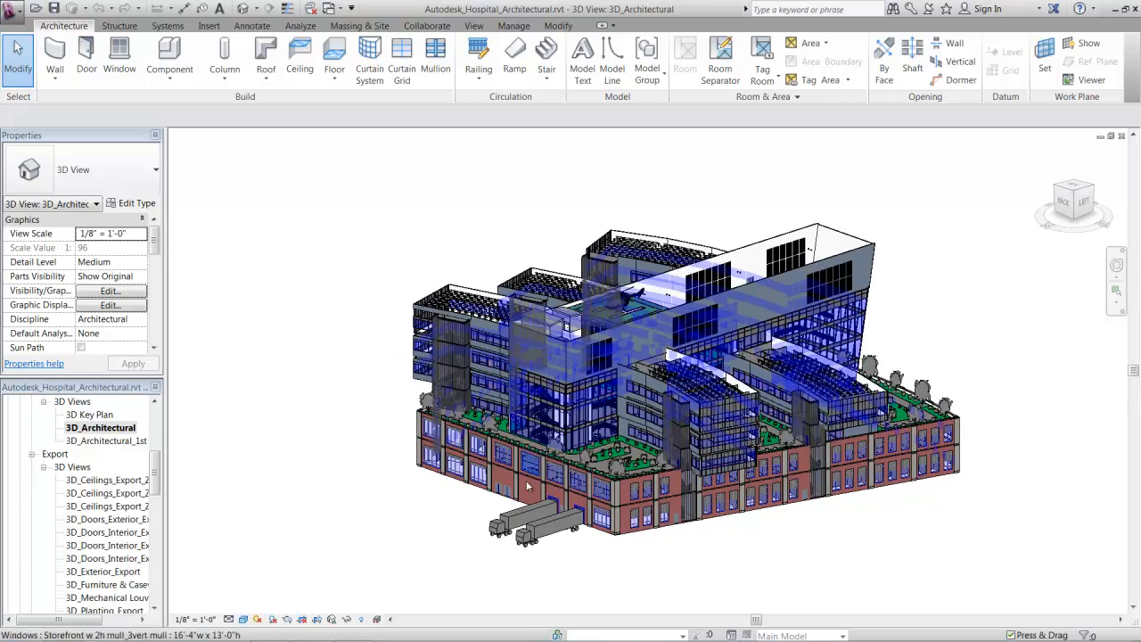
shift+middle_drag(578, 430, 373, 353)
scroll(836, 581, up, 5)
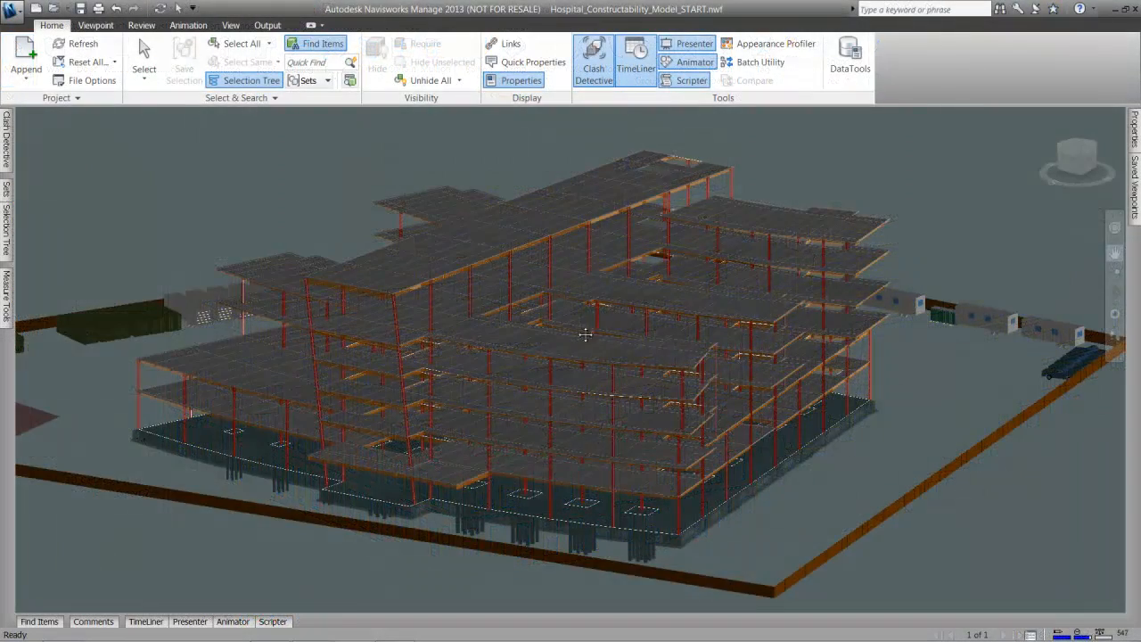
Switch to Navisworks and select the mid-height floor slab of the hospital structure
mouse_move(563, 357)
shift+middle_down()
mouse_move(772, 359)
mouse_move(764, 324)
mouse_move(581, 338)
mouse_move(522, 382)
shift+middle_up()
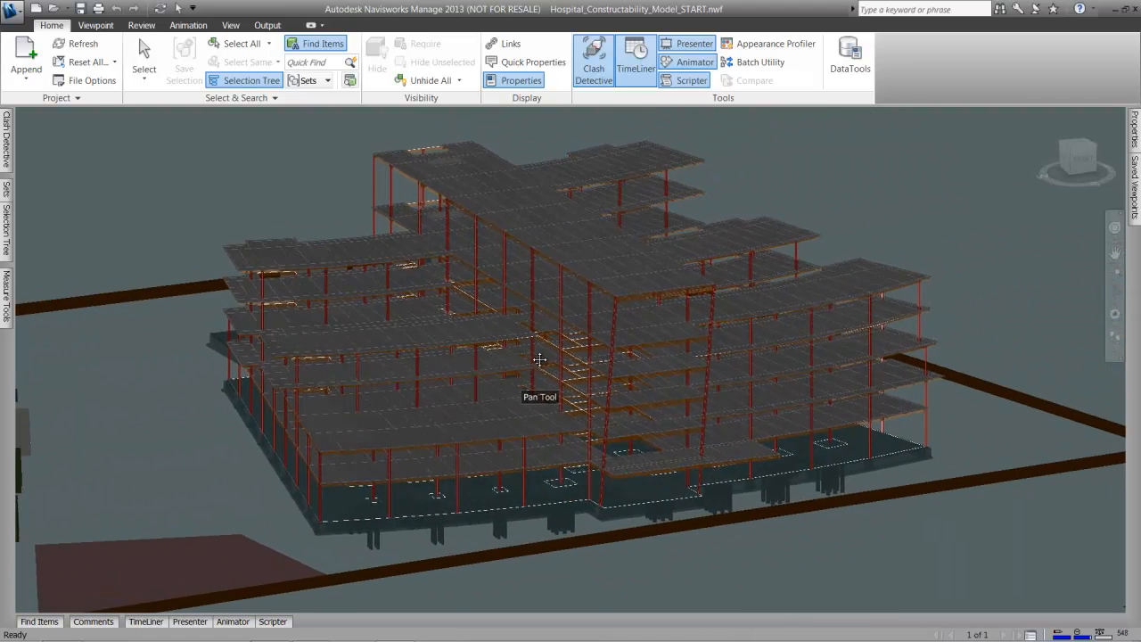
scroll(564, 357, up, 5)
click(144, 54)
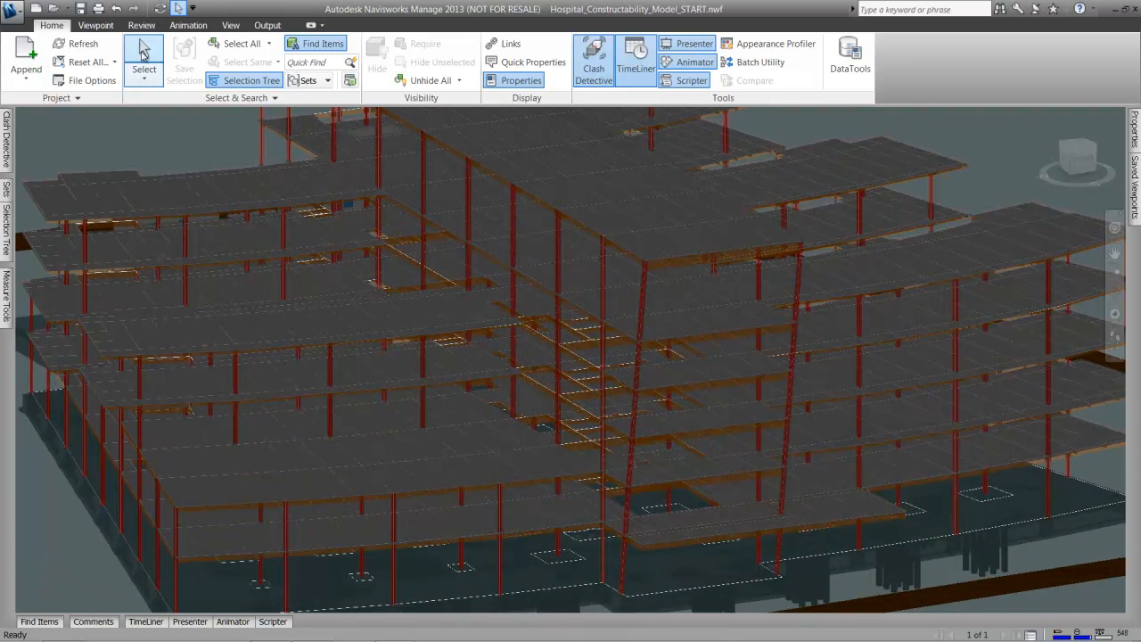
click(689, 423)
click(690, 369)
click(686, 319)
click(660, 238)
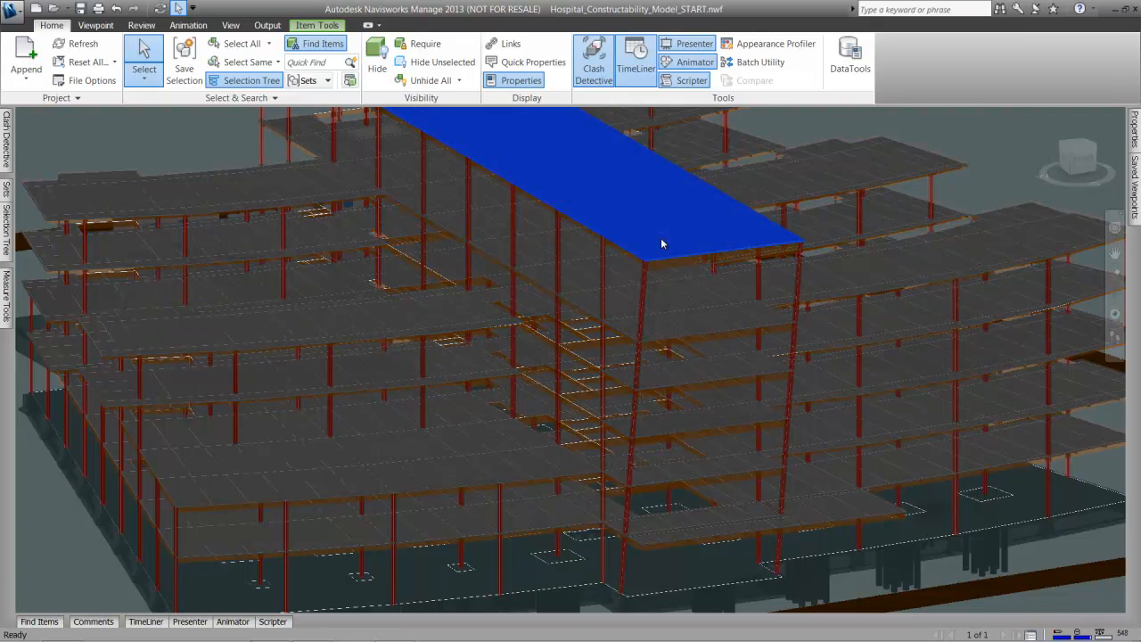
click(690, 422)
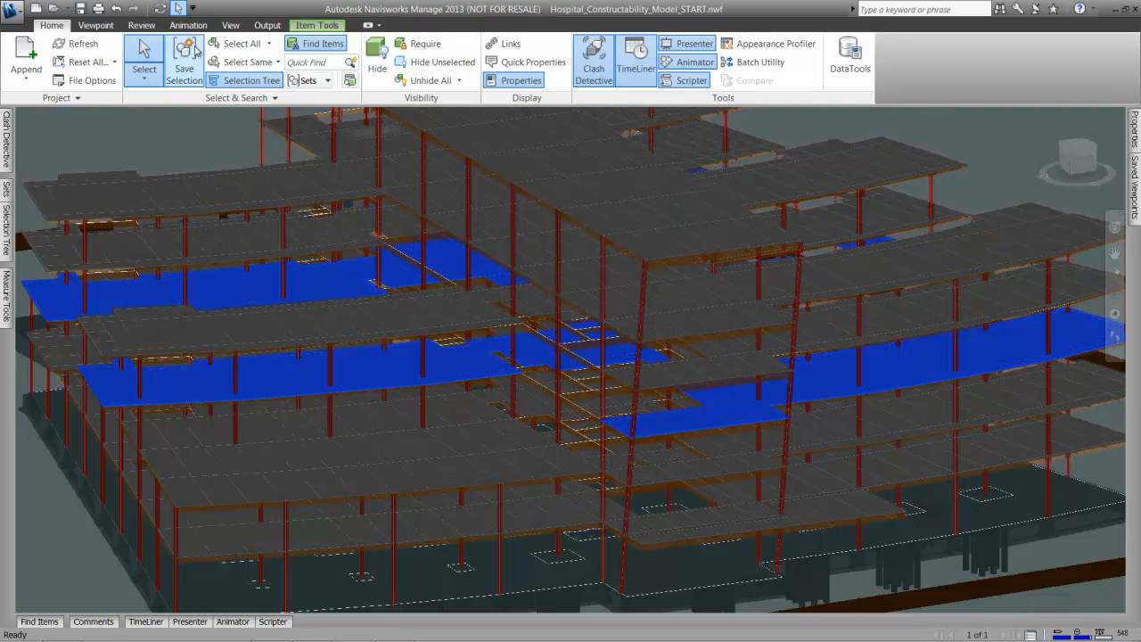
Tag the selected floor slab with the comment "Split into Pours" and status New
click(141, 26)
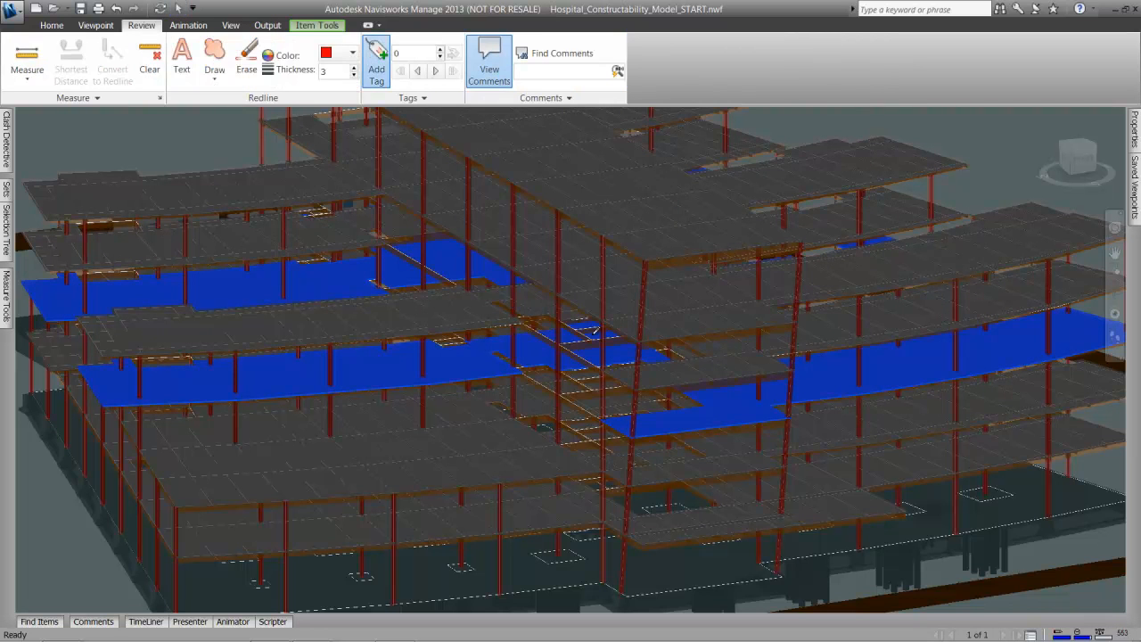
click(728, 407)
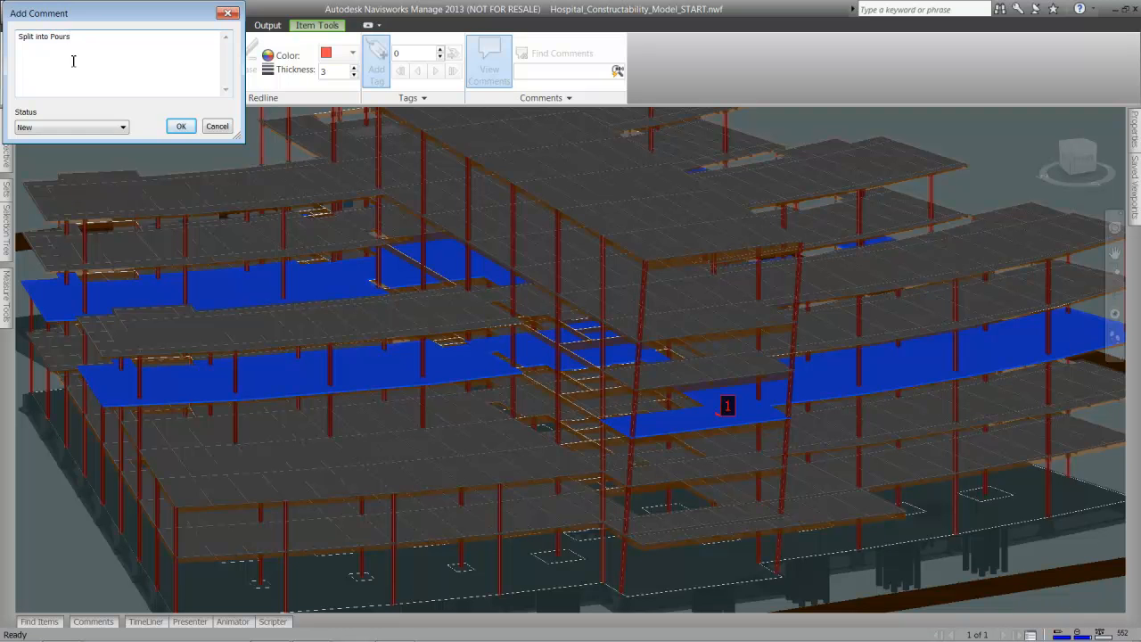
click(181, 126)
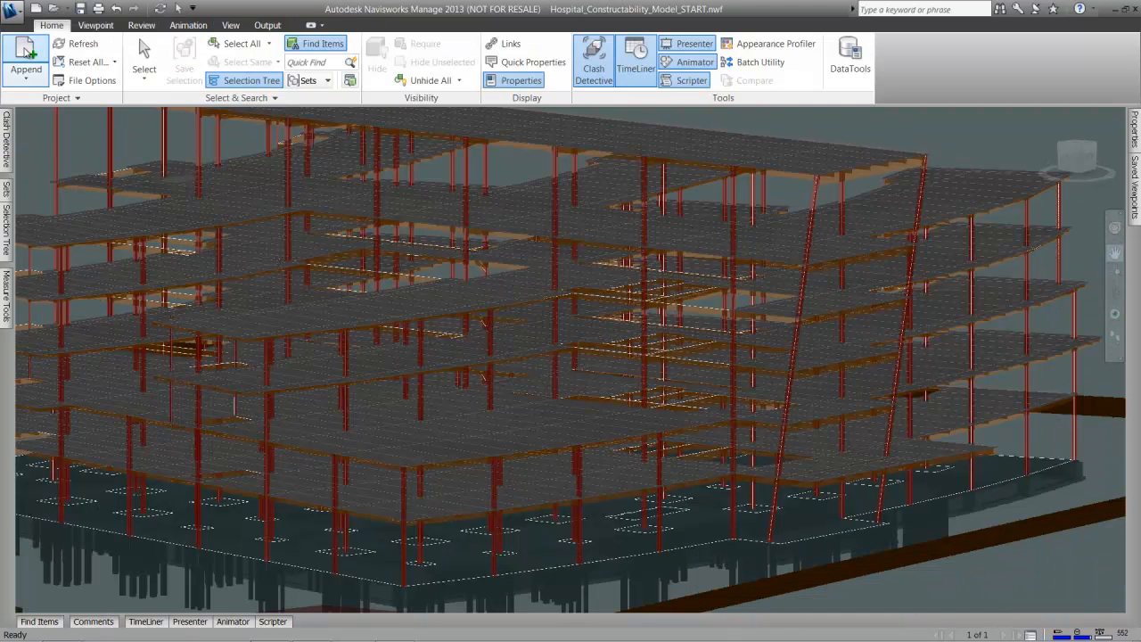
Append the Revit file Autodesk_Hospital_Architectural.rvt to the structural model
click(25, 55)
click(516, 294)
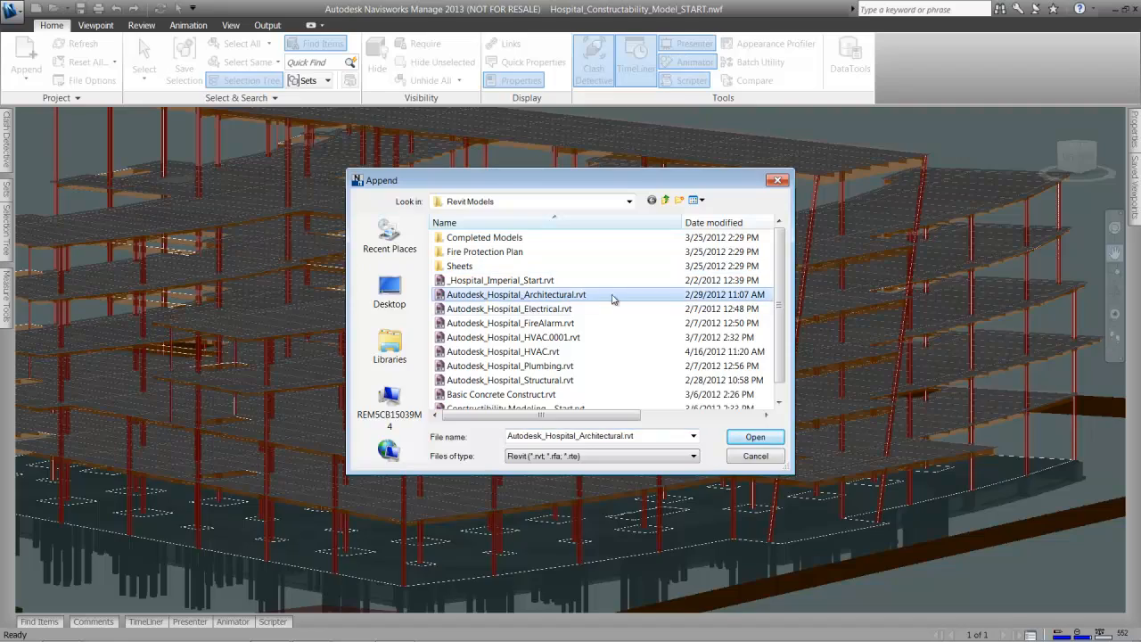
click(755, 437)
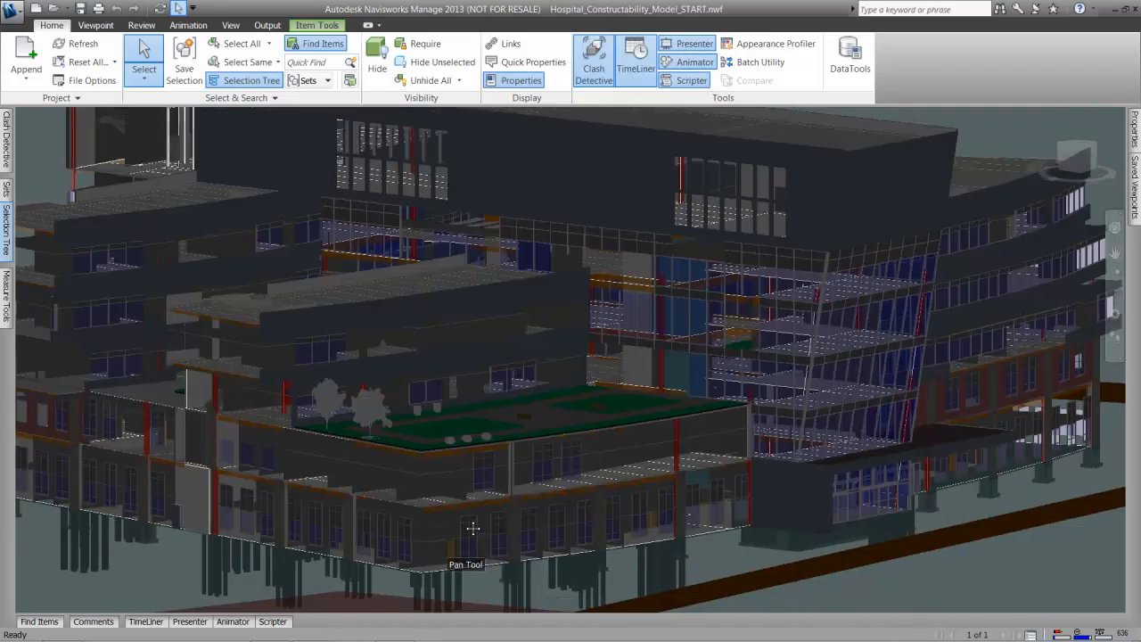
Select the ground-floor brick wall beside the building corner and add a tag with a comment and status New
drag(472, 530, 520, 538)
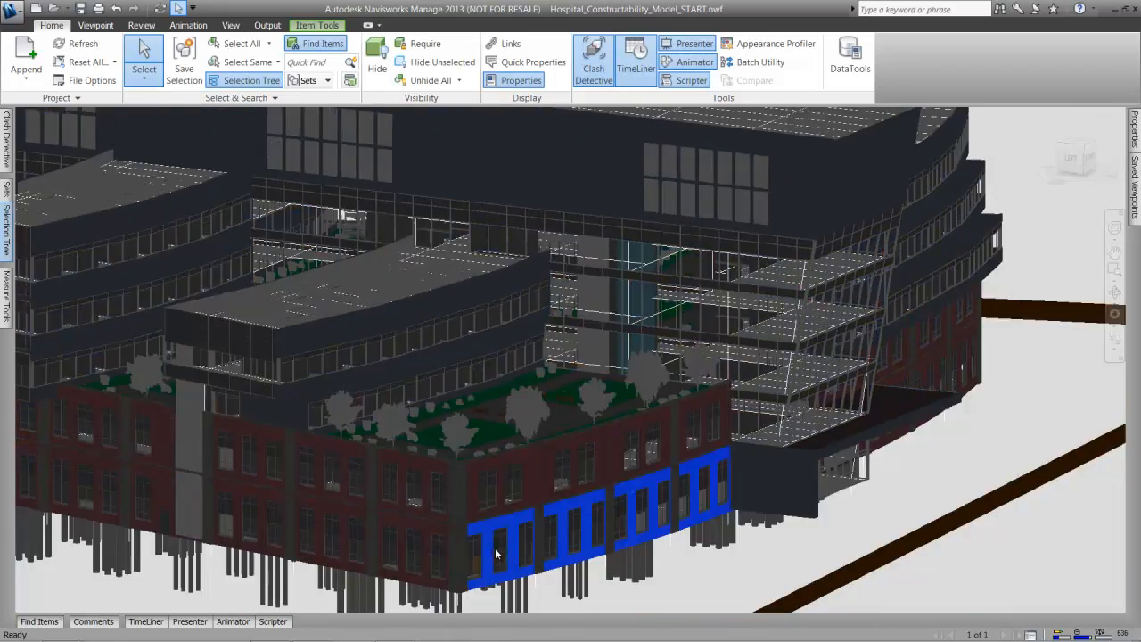
scroll(496, 548, up, 5)
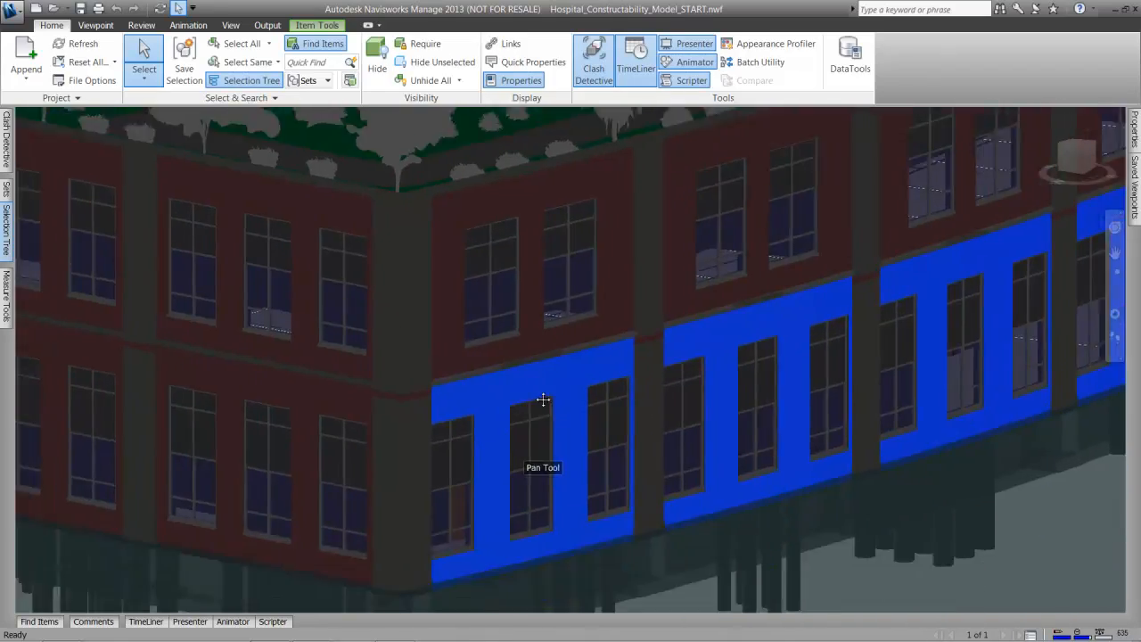
drag(543, 399, 544, 333)
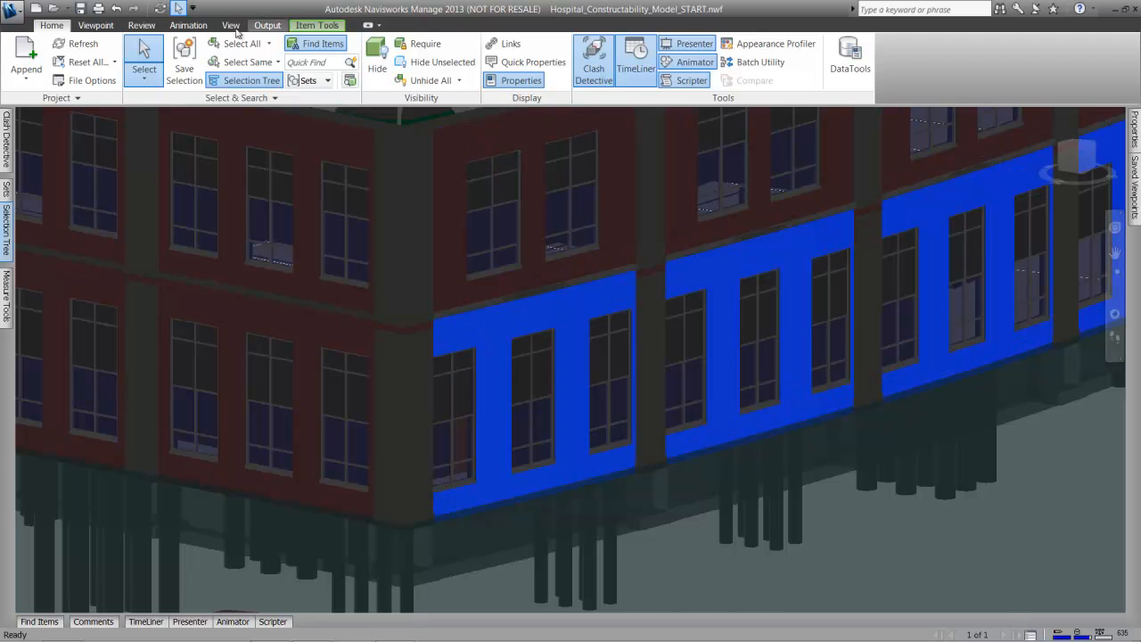
click(141, 25)
click(376, 55)
click(512, 358)
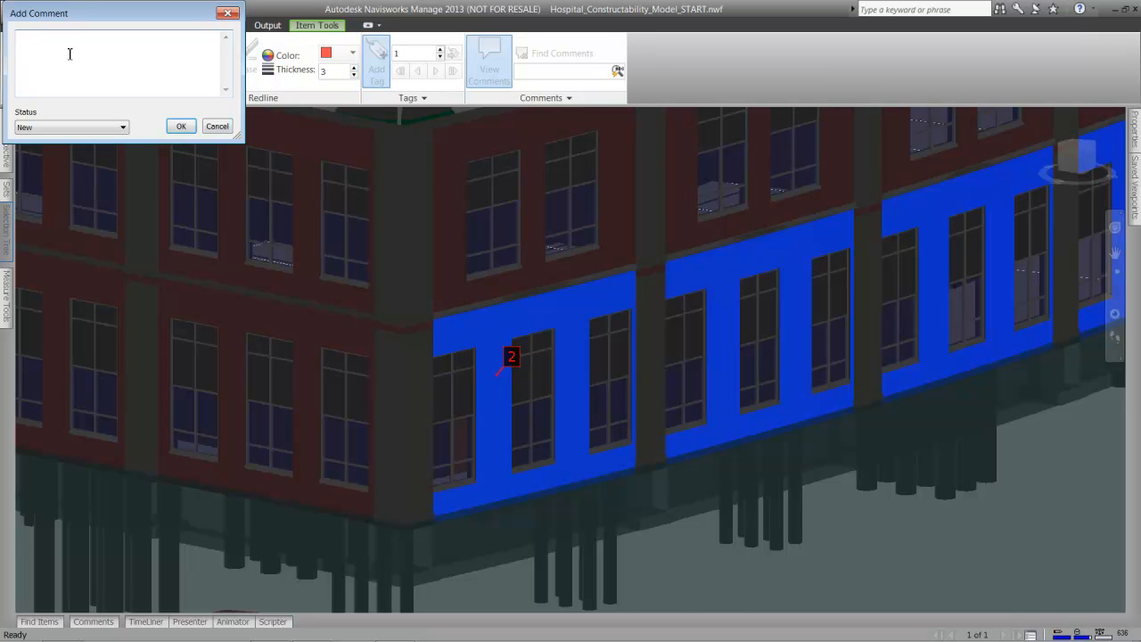
click(179, 127)
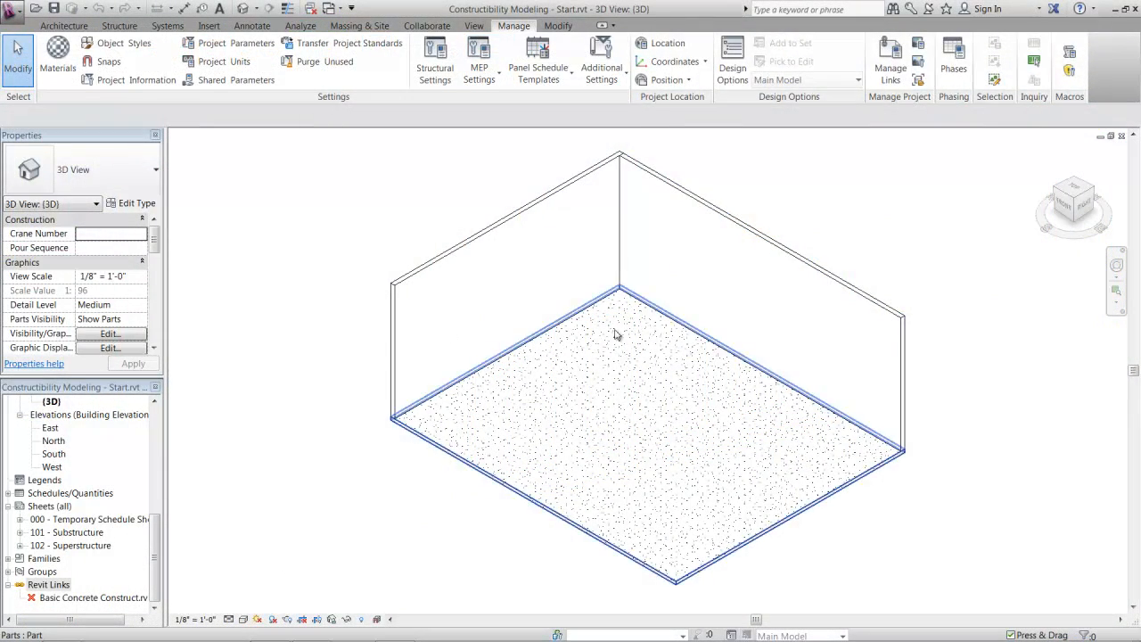
In Revit's Constructibility Modeling - Start.rvt, divide both wall parts along intersecting grids 2 to 7
click(509, 301)
ctrl+click(713, 253)
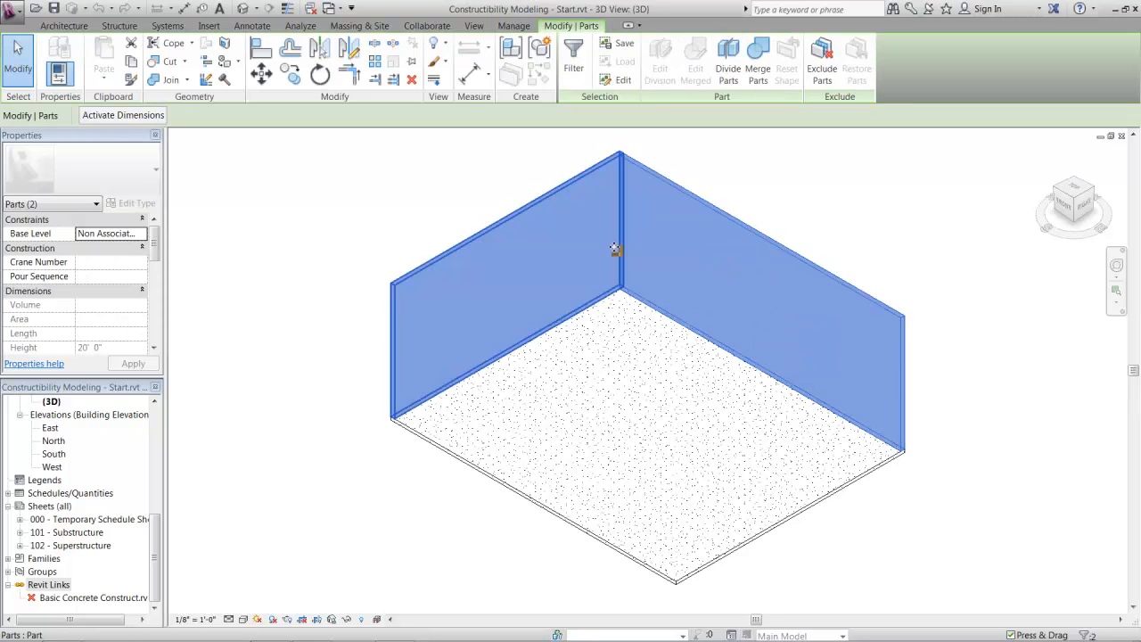
click(728, 61)
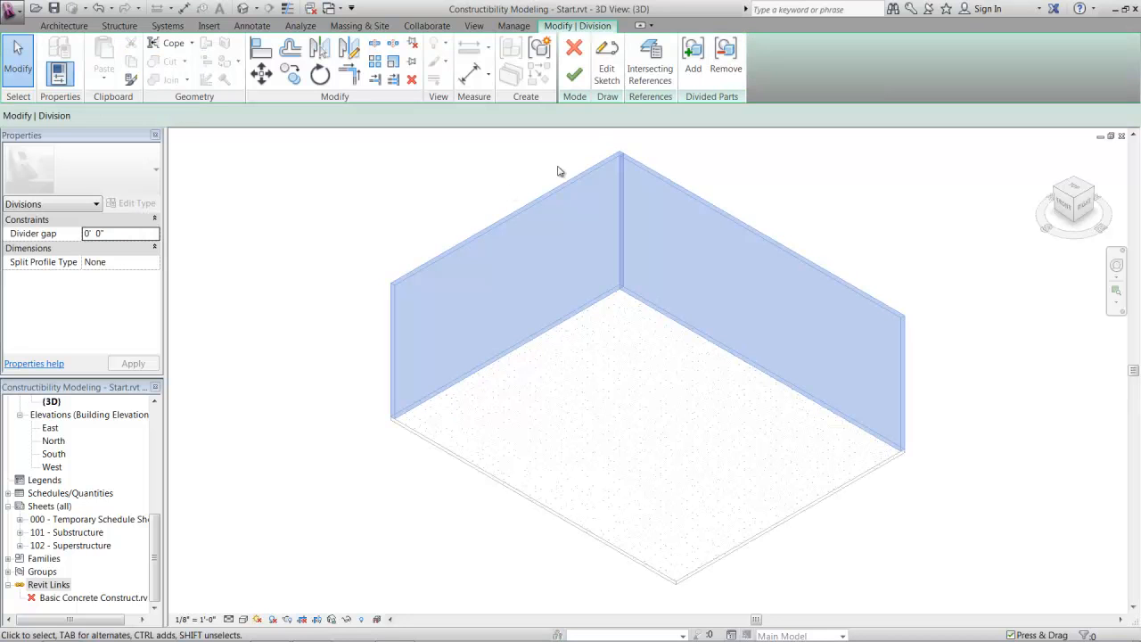
click(650, 63)
click(577, 215)
click(522, 235)
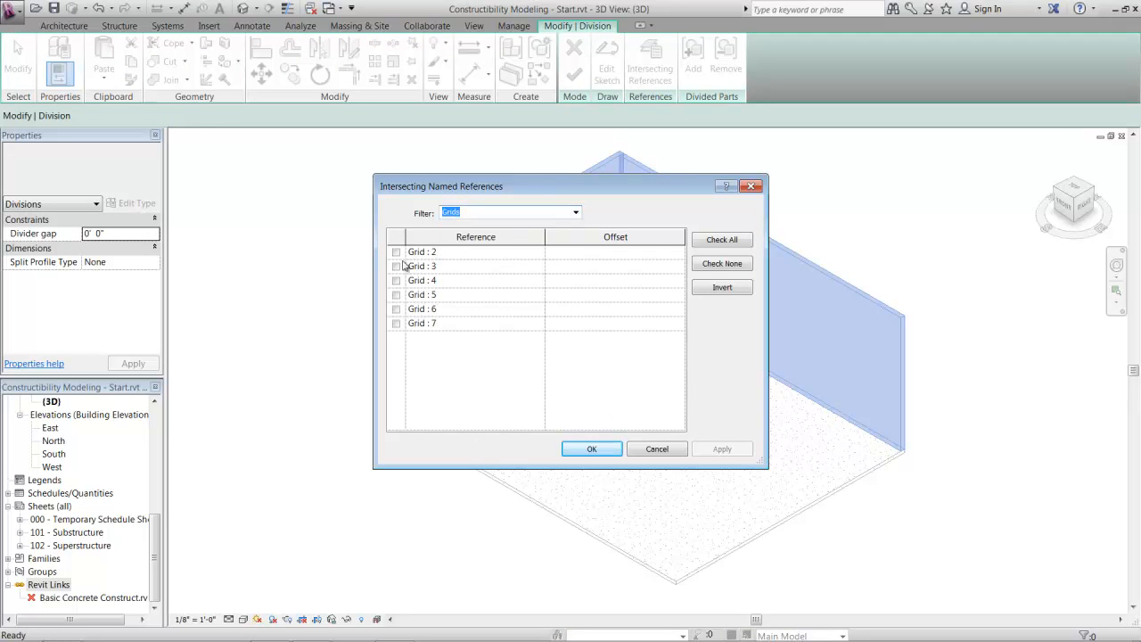
click(704, 243)
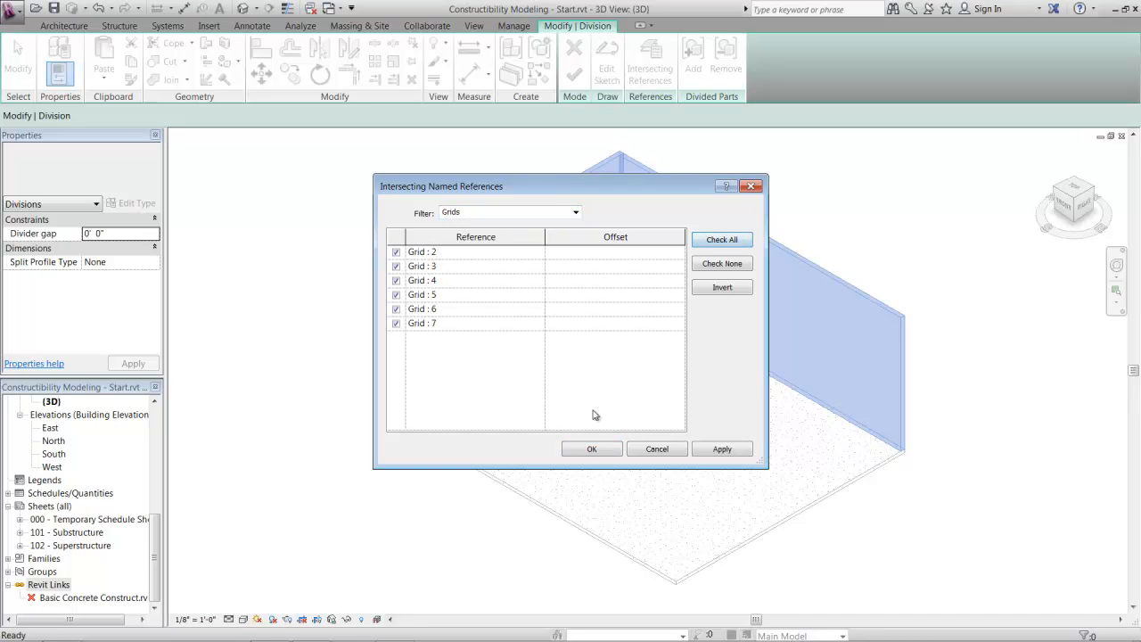
click(726, 449)
drag(669, 192, 920, 333)
click(840, 591)
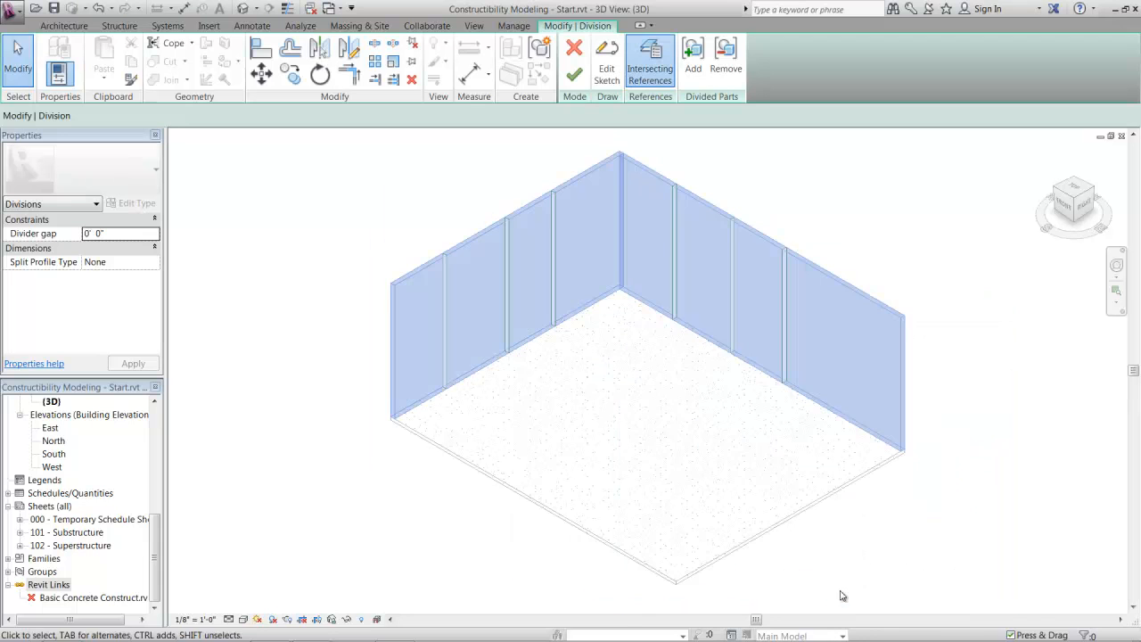
click(571, 78)
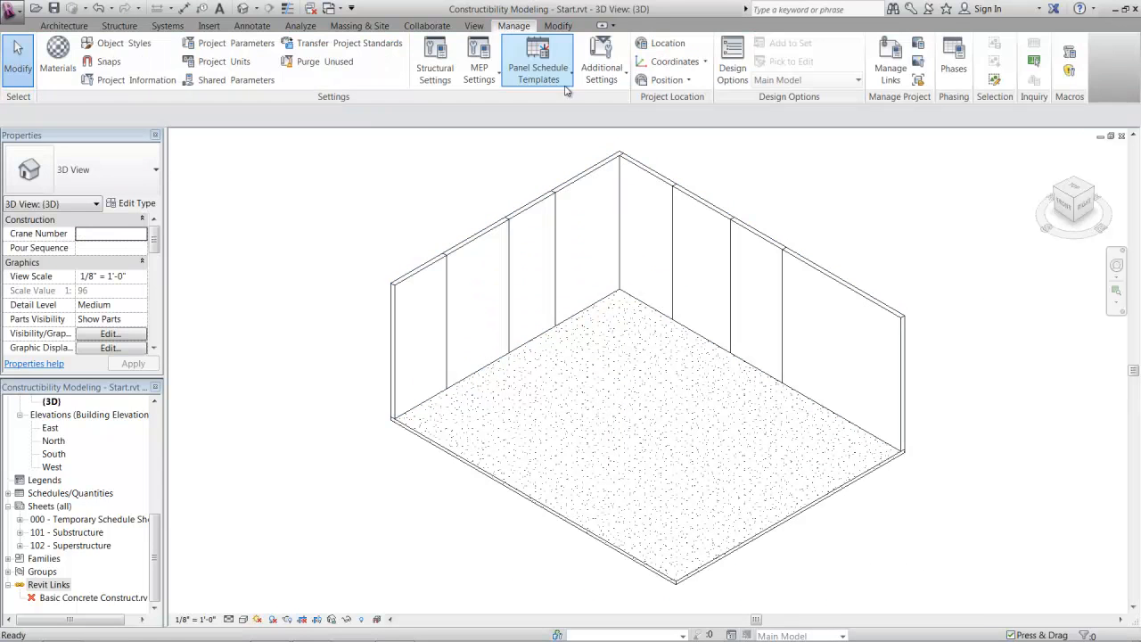
Merge the two wall parts that meet at the back corner into a single part
click(649, 181)
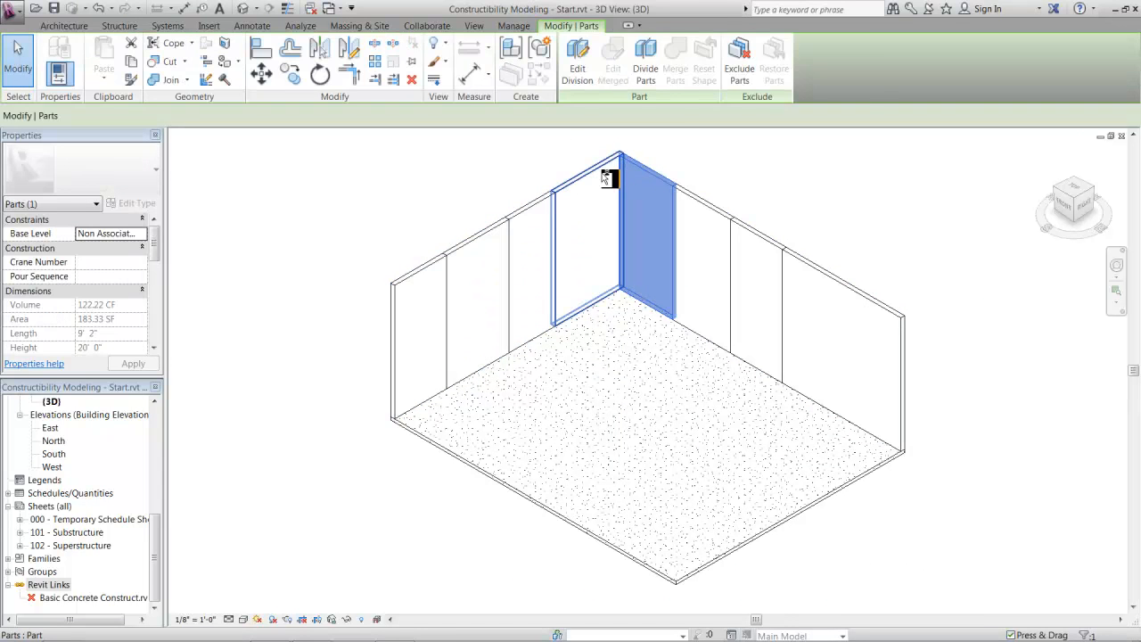
ctrl+click(603, 172)
click(764, 55)
click(708, 150)
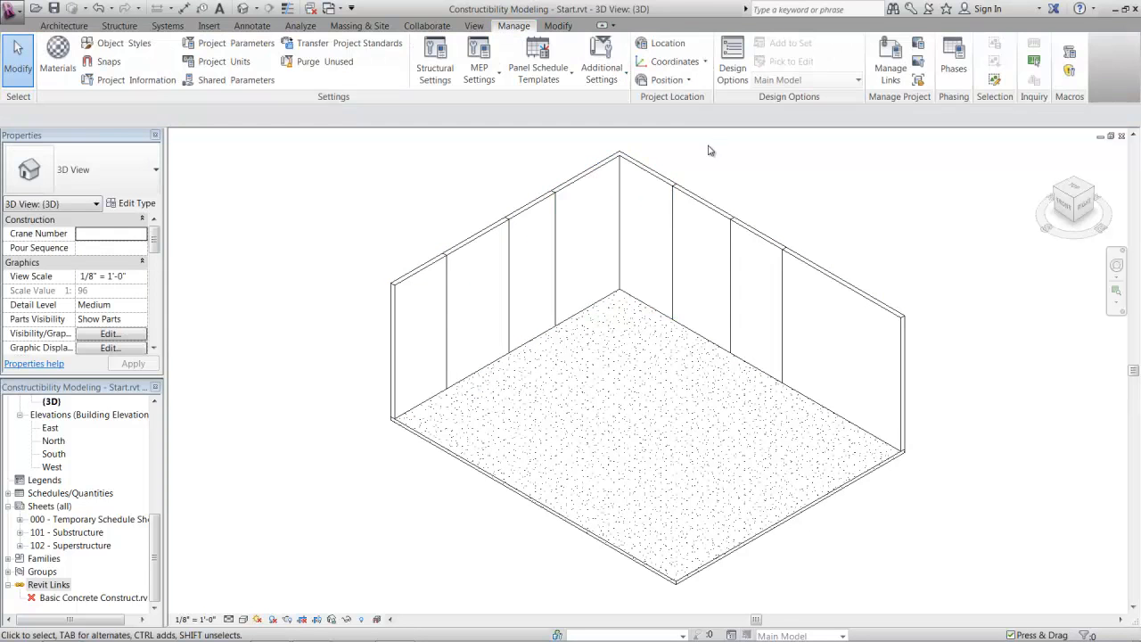
click(664, 185)
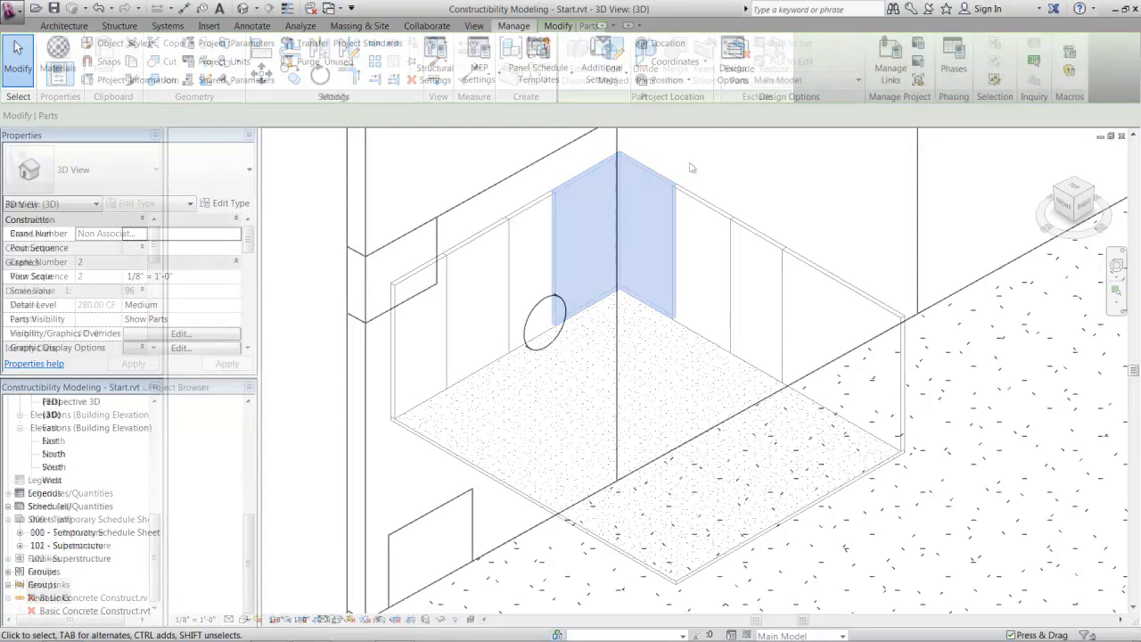
Exclude the corner block, the block at the base and the round part from the wall
click(388, 286)
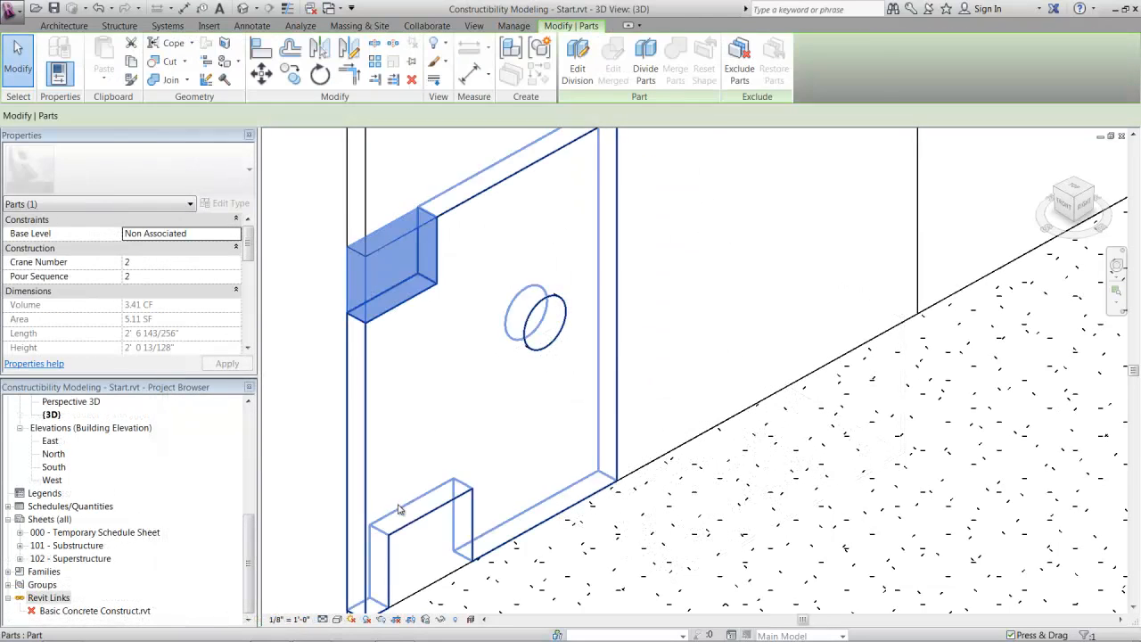
ctrl+click(420, 535)
ctrl+click(550, 323)
ctrl+click(637, 214)
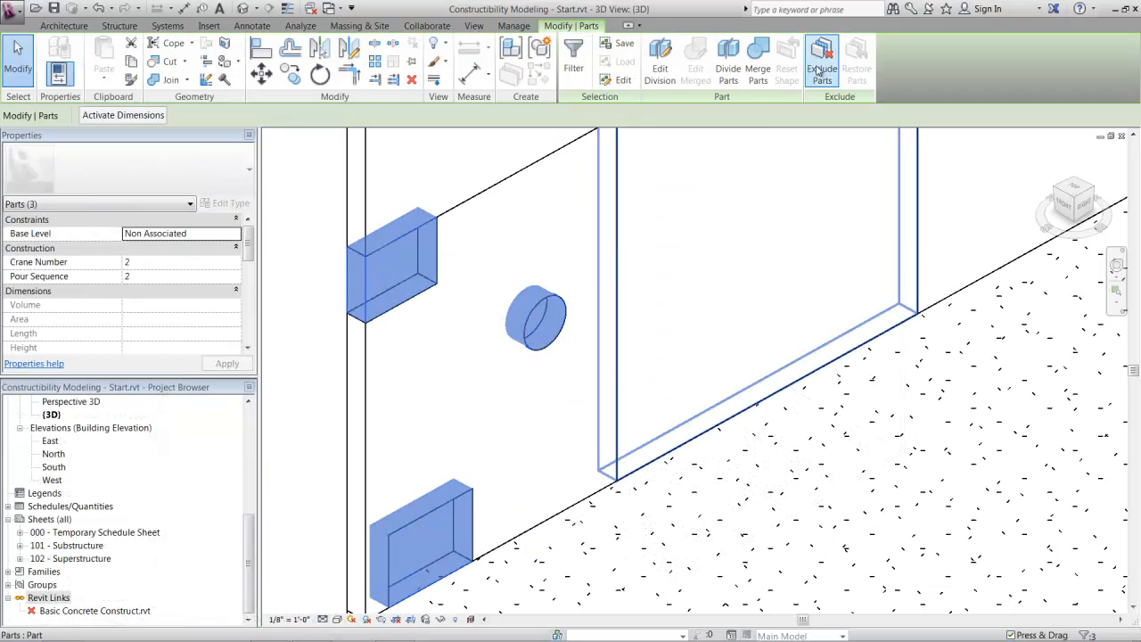
click(818, 69)
Turn on the shape handles for the remaining notched wall part with the round opening
click(430, 294)
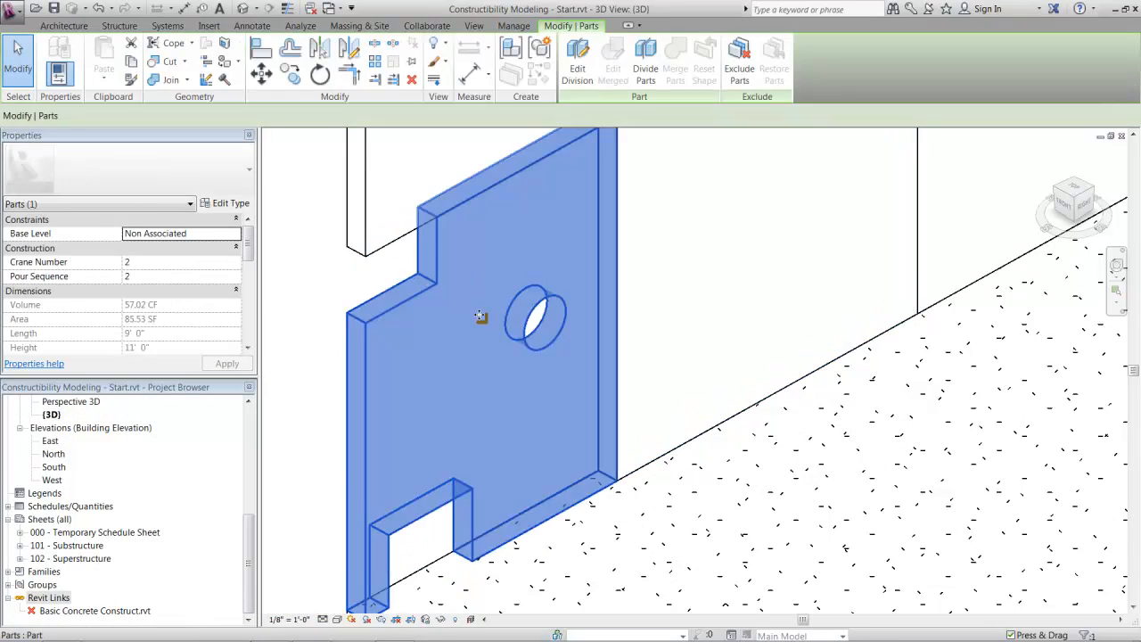
shift+middle_drag(517, 321, 657, 295)
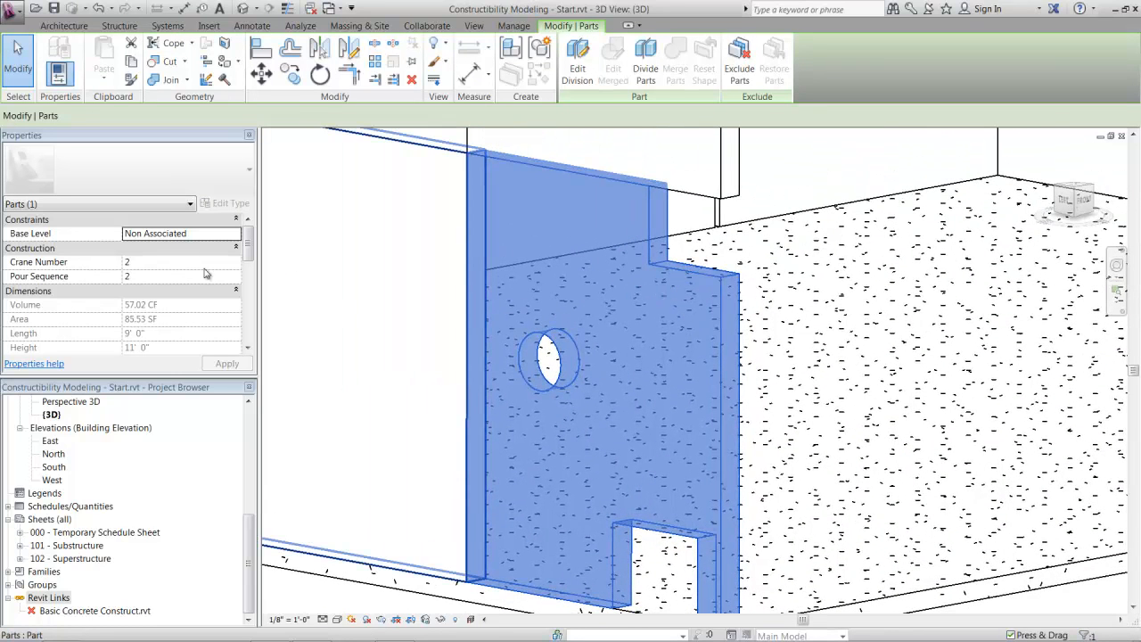
drag(250, 249, 249, 274)
click(128, 347)
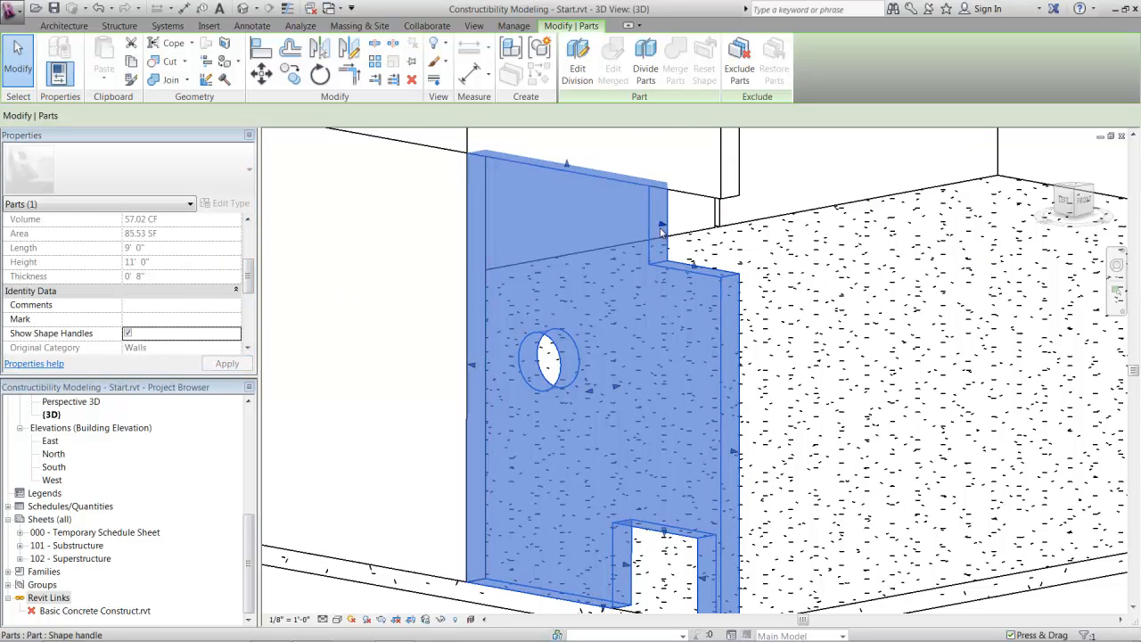
Reshape the wall part by enlarging its upper corner notch and shifting the base opening away from the outer edge
drag(606, 225, 686, 337)
drag(626, 565, 589, 559)
drag(703, 578, 658, 578)
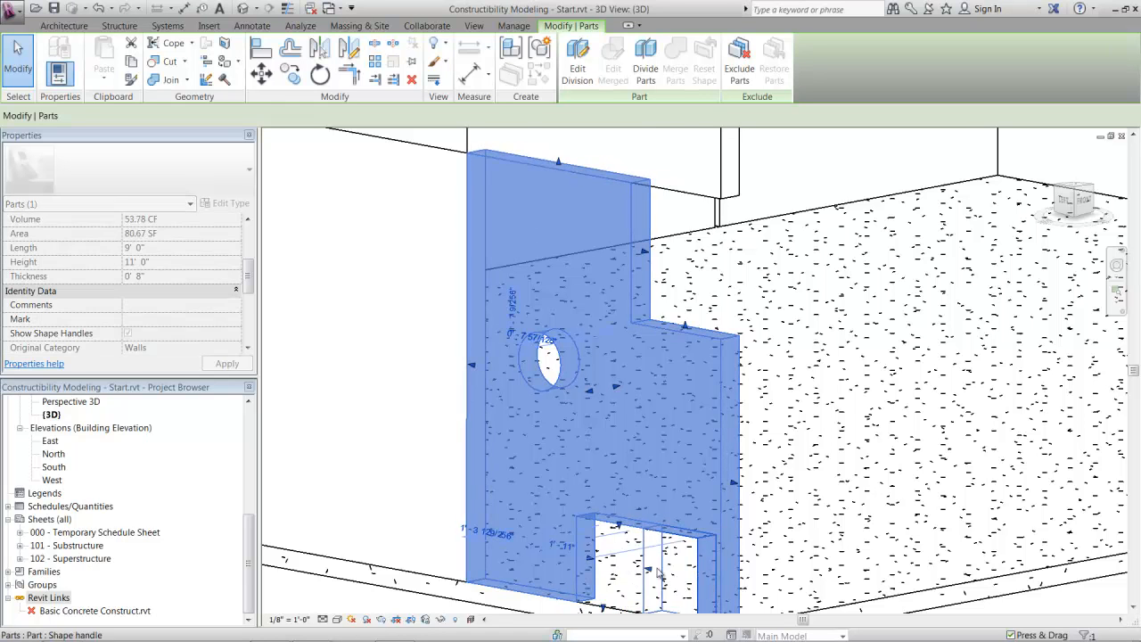
mouse_move(615, 385)
mouse_down()
mouse_move(612, 394)
mouse_move(626, 390)
mouse_move(612, 390)
mouse_up()
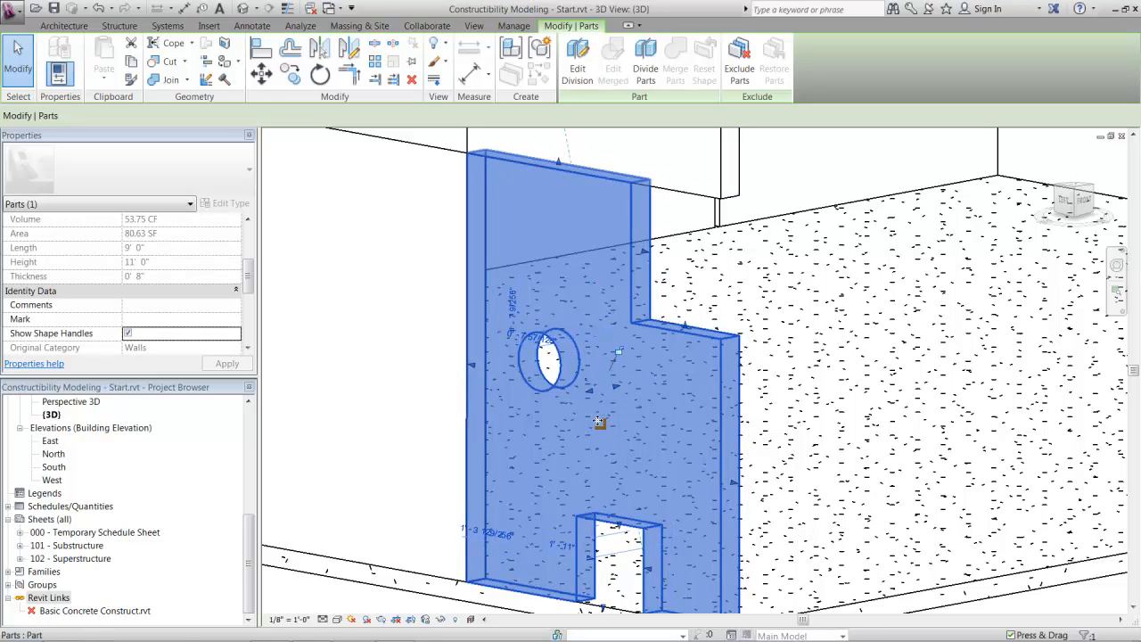
Edit the division of the adjoining wall and set its divider gap to 0' 1"
shift+middle_drag(650, 416, 407, 416)
click(452, 341)
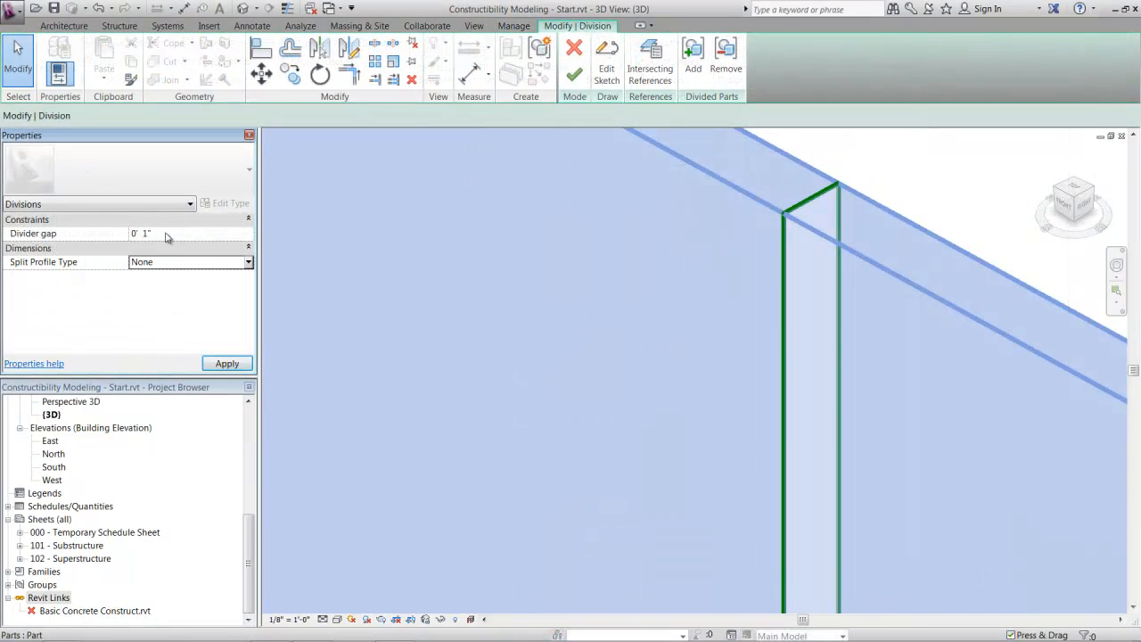
click(234, 366)
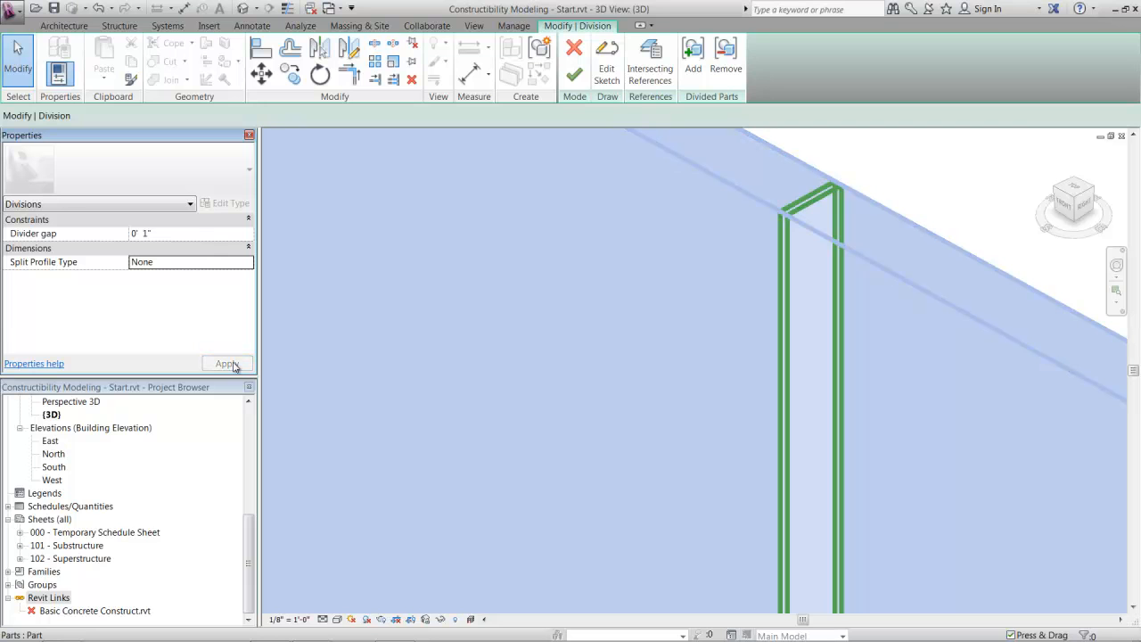
Apply the Notch : Notch split profile to the wall division with Complementary edge match
click(205, 264)
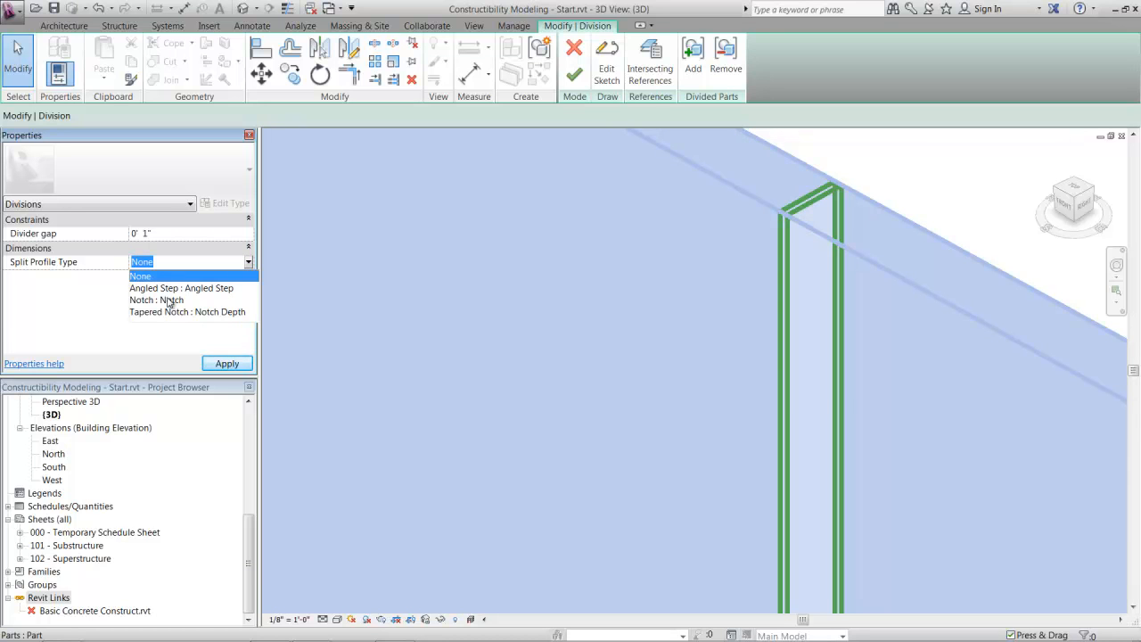
click(170, 301)
click(189, 277)
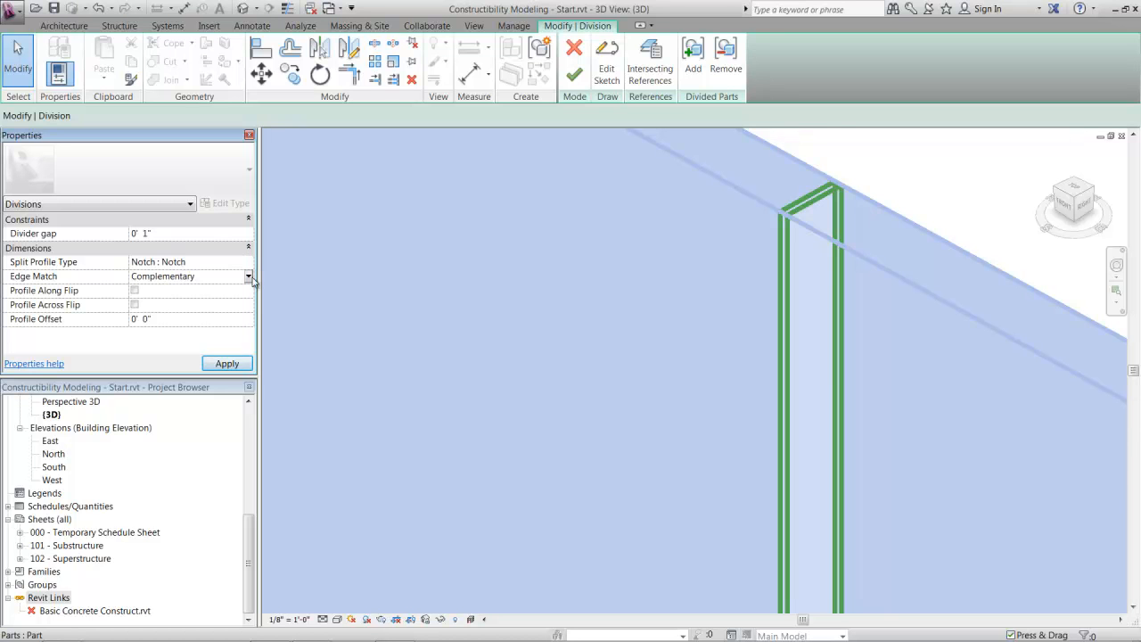
click(230, 363)
middle_drag(750, 228, 698, 279)
scroll(729, 237, up, 5)
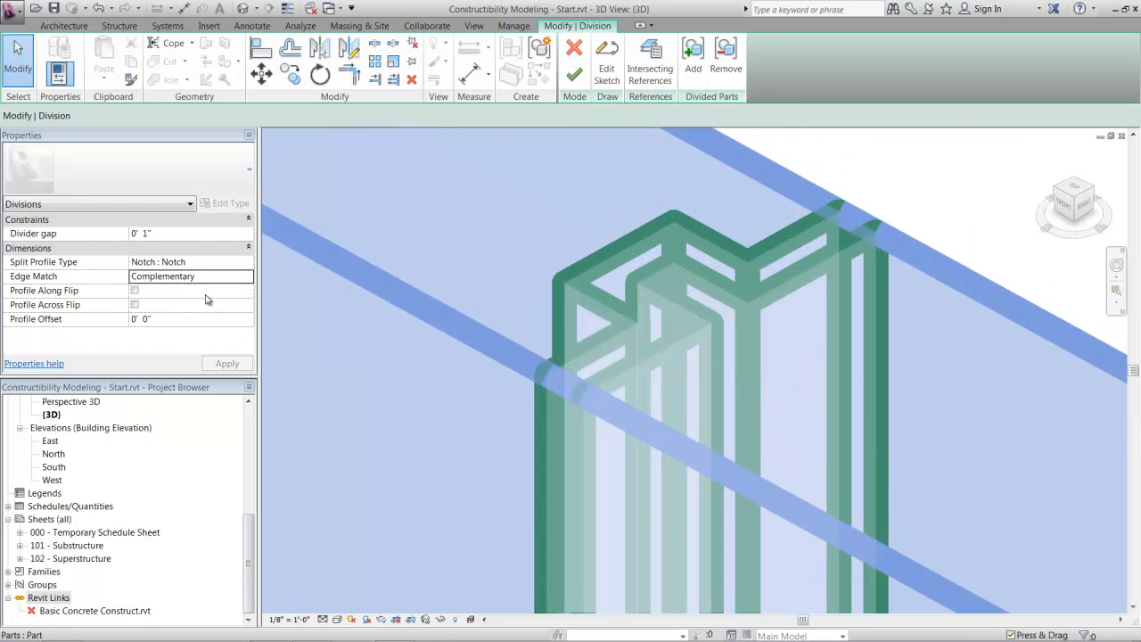
Change the notch division's edge match to Mirrored
click(228, 278)
click(249, 278)
click(162, 305)
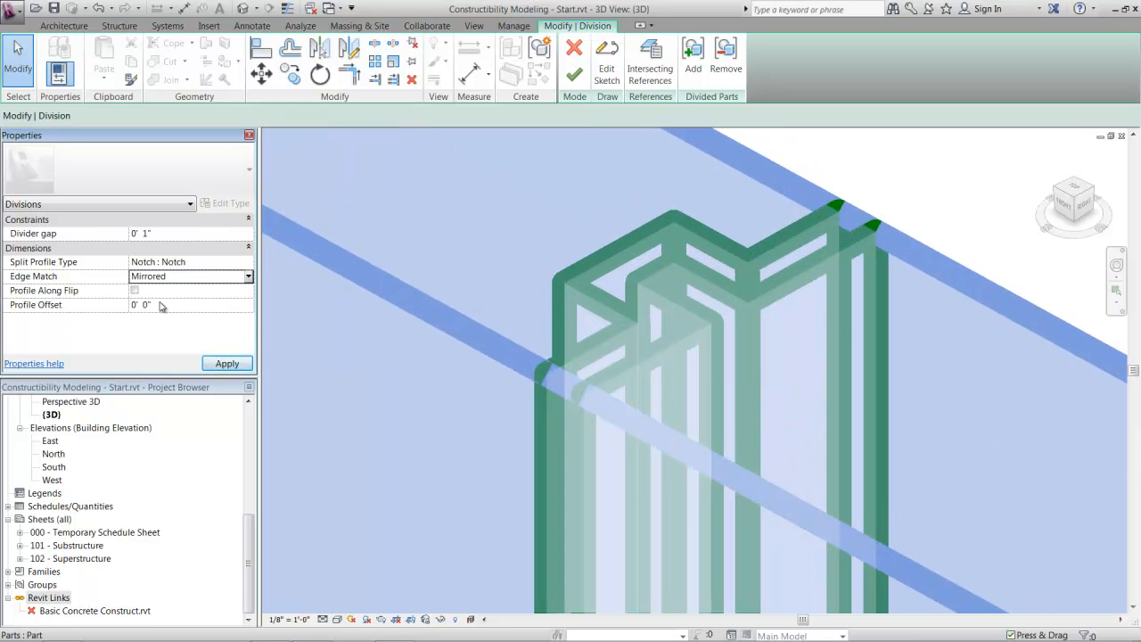
click(228, 366)
scroll(551, 359, down, 4)
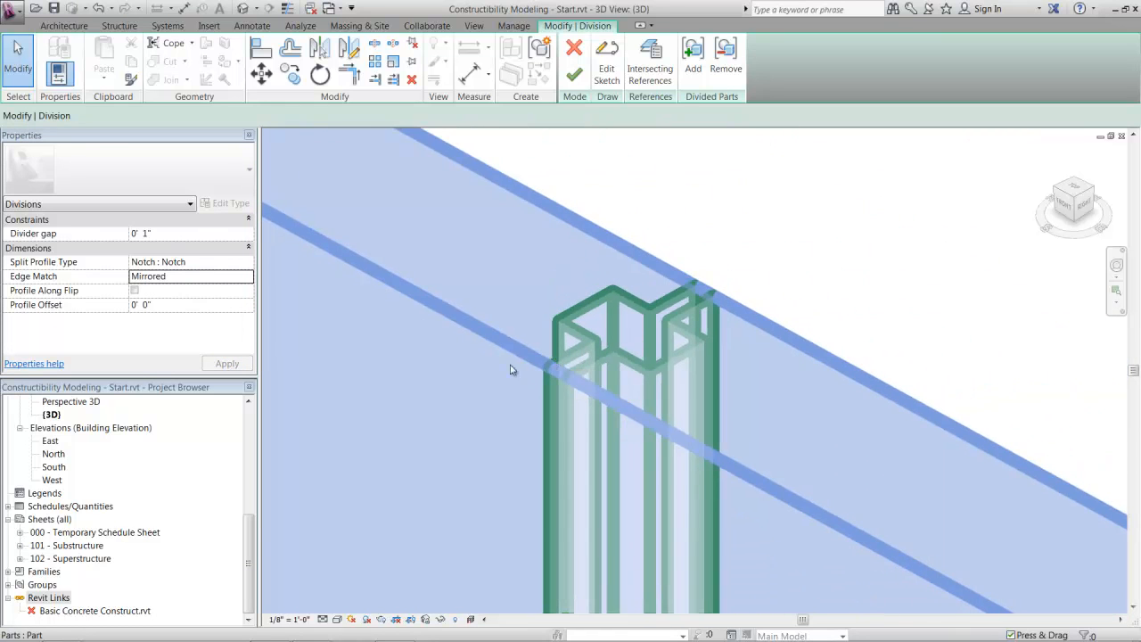
Set the divider gap to 0' 2" and finish editing the wall division
click(147, 232)
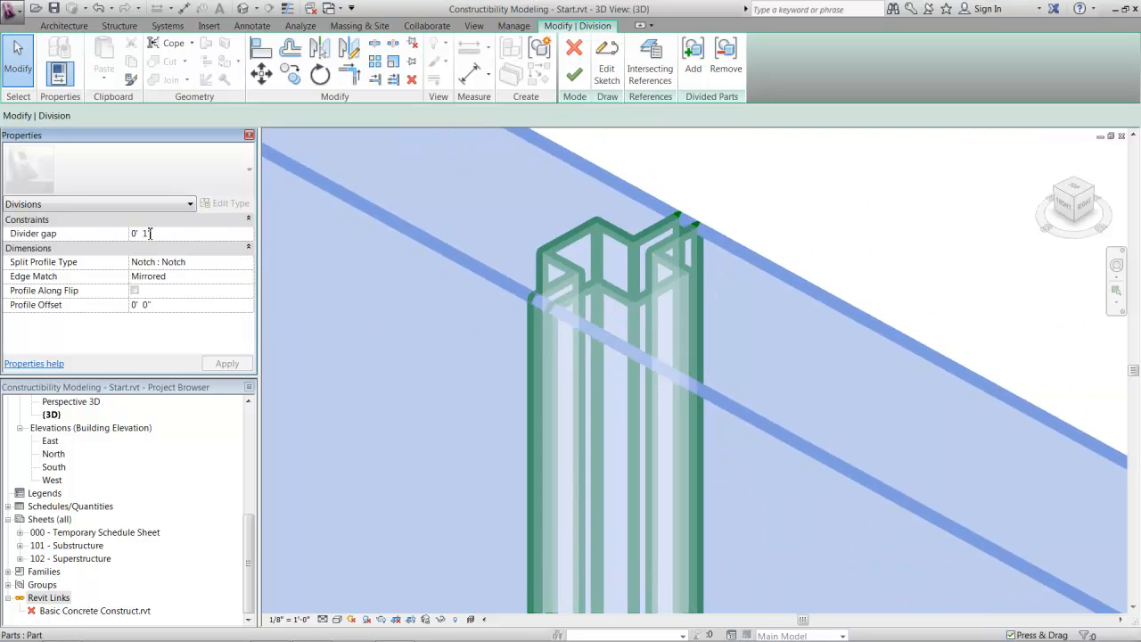
click(227, 364)
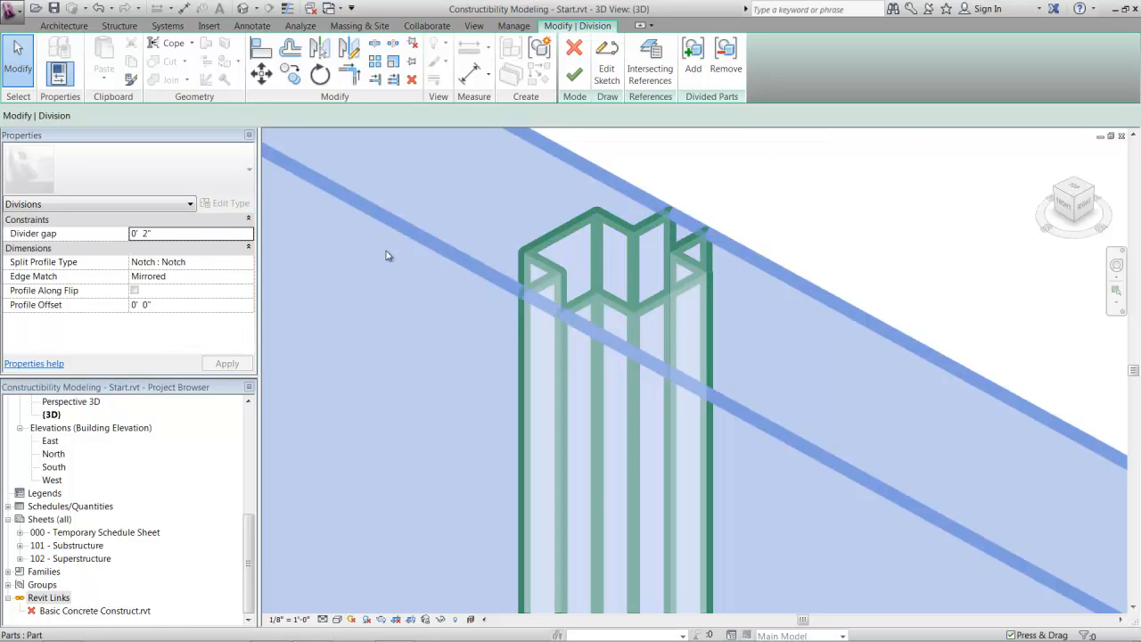
click(574, 75)
scroll(624, 232, down, 2)
scroll(684, 308, down, 3)
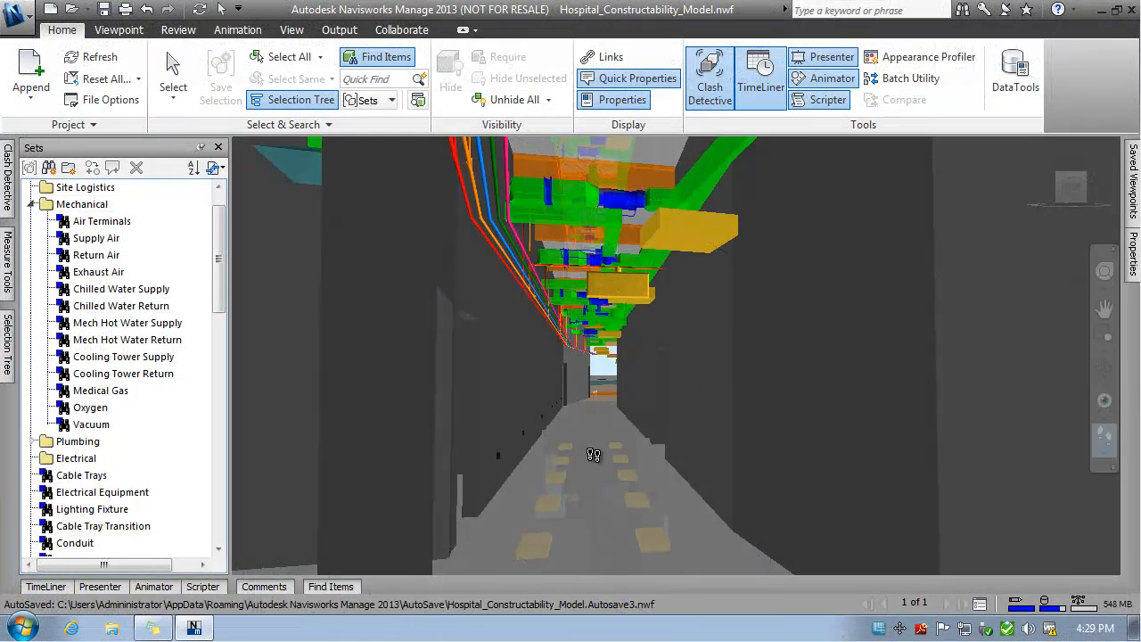
In Navisworks, walk through Hospital_Constructability_Model.nwf from the corridor out to the open area between the building wings
drag(593, 447, 897, 435)
drag(763, 443, 1005, 424)
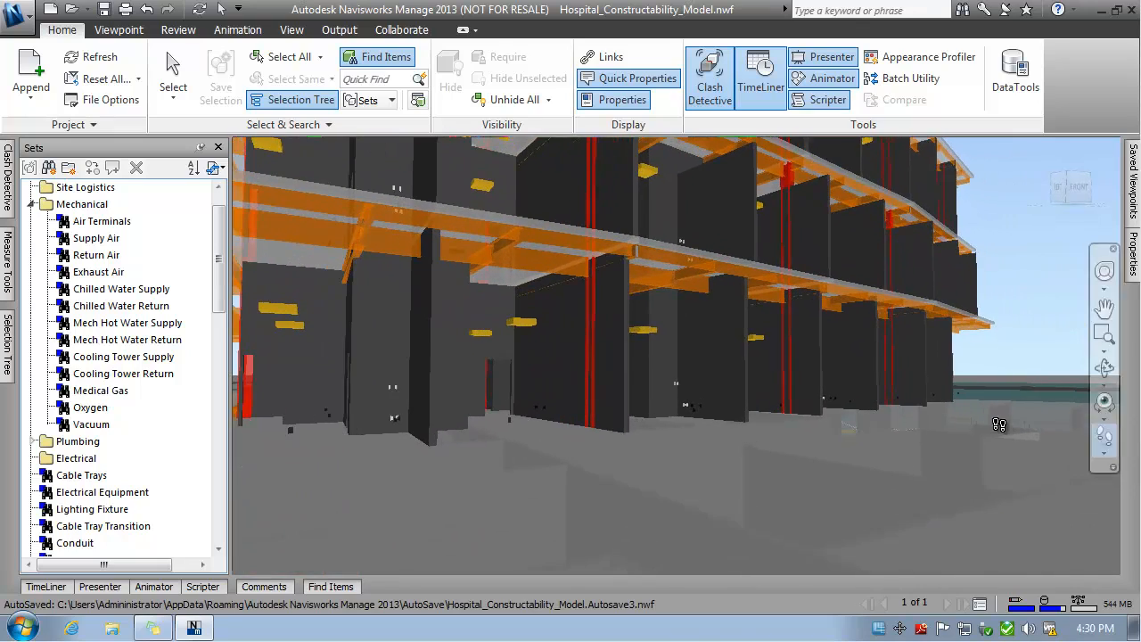
drag(886, 434, 970, 433)
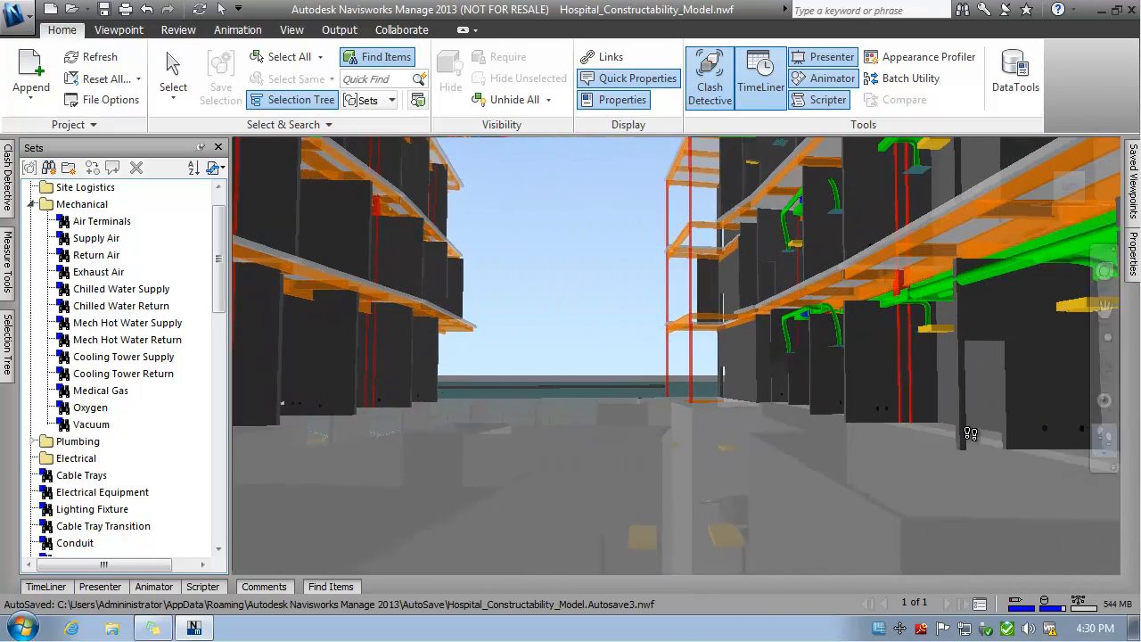